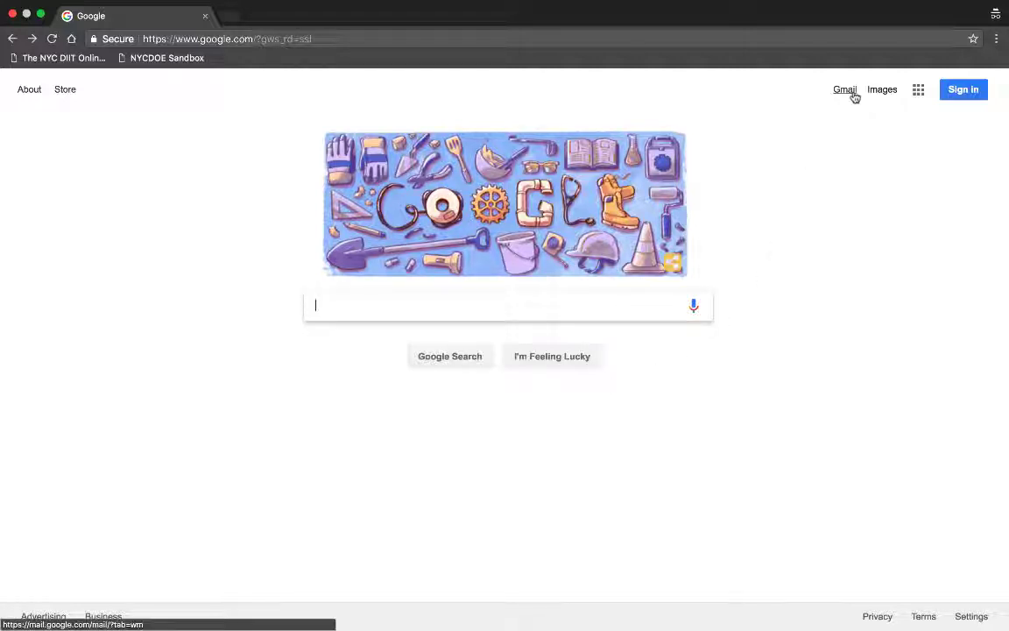
Step: Go from the Google homepage to the Gmail about page by entering 'gmail' in the address bar
left_click(702, 46)
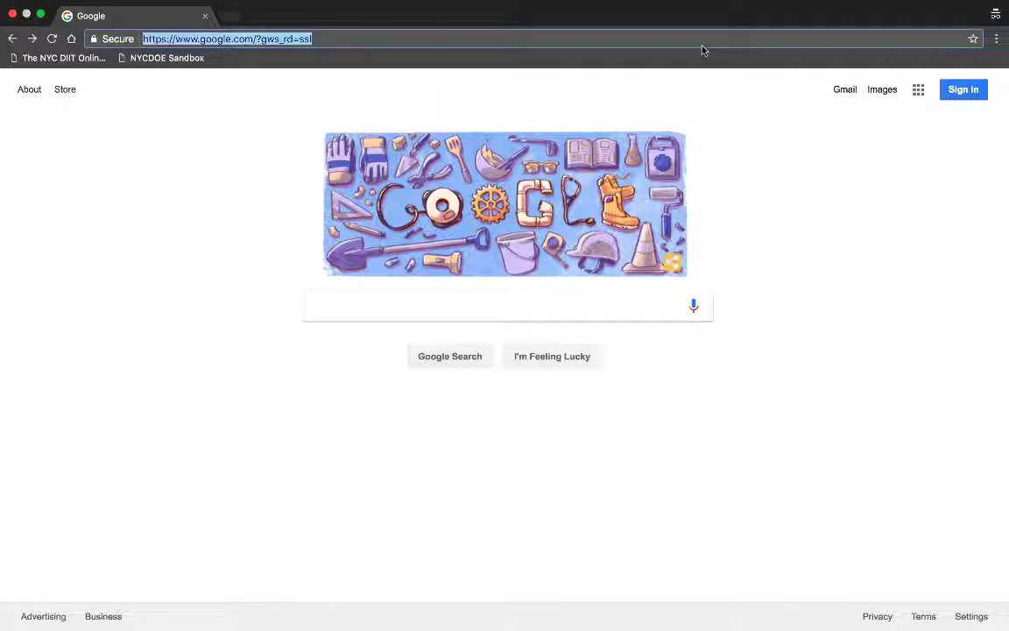
type("gmail.")
key("Return")
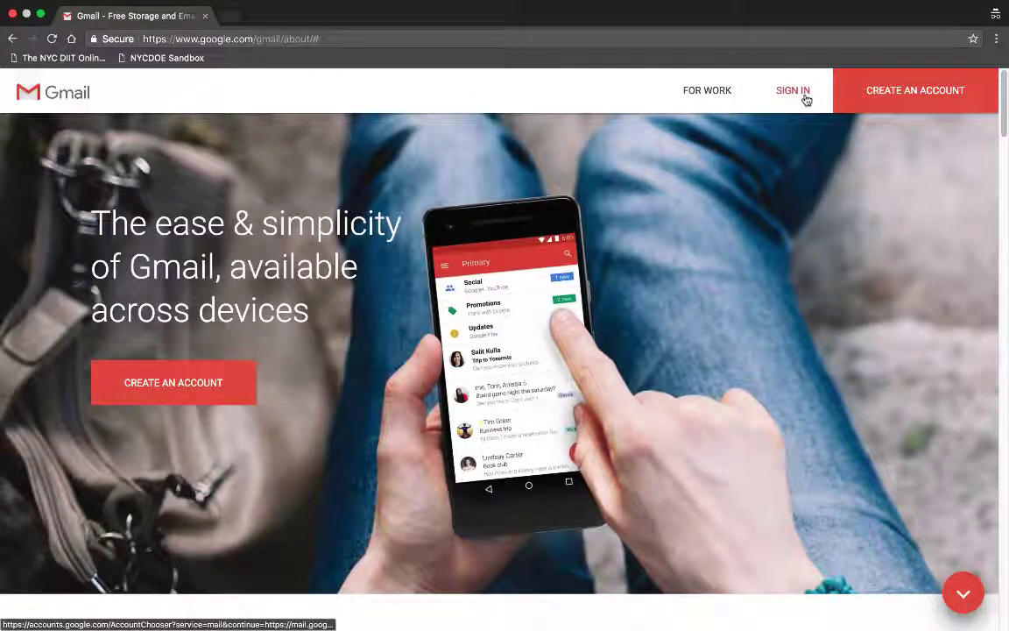
Step: Sign in to Gmail with the suggested account, load the inbox in basic HTML, and open a new tab
left_click(804, 96)
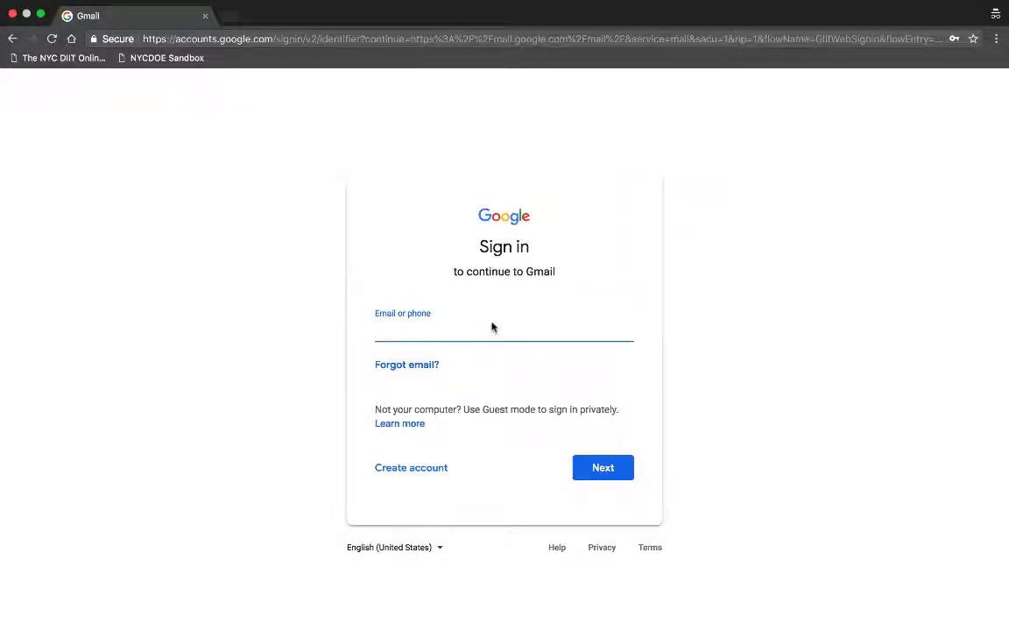
key("Down")
key("Return")
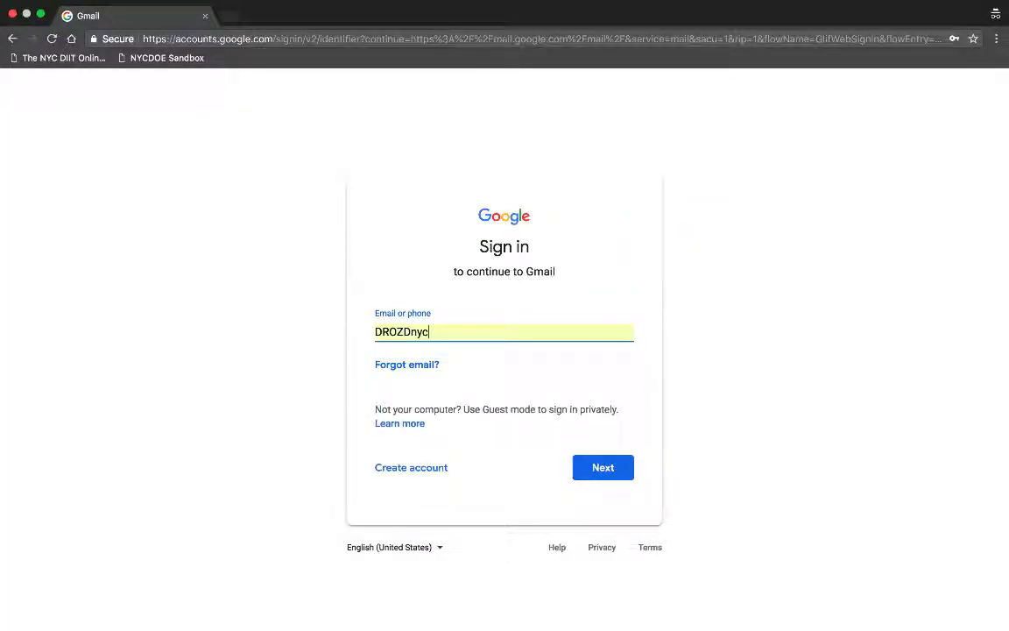
key("Return")
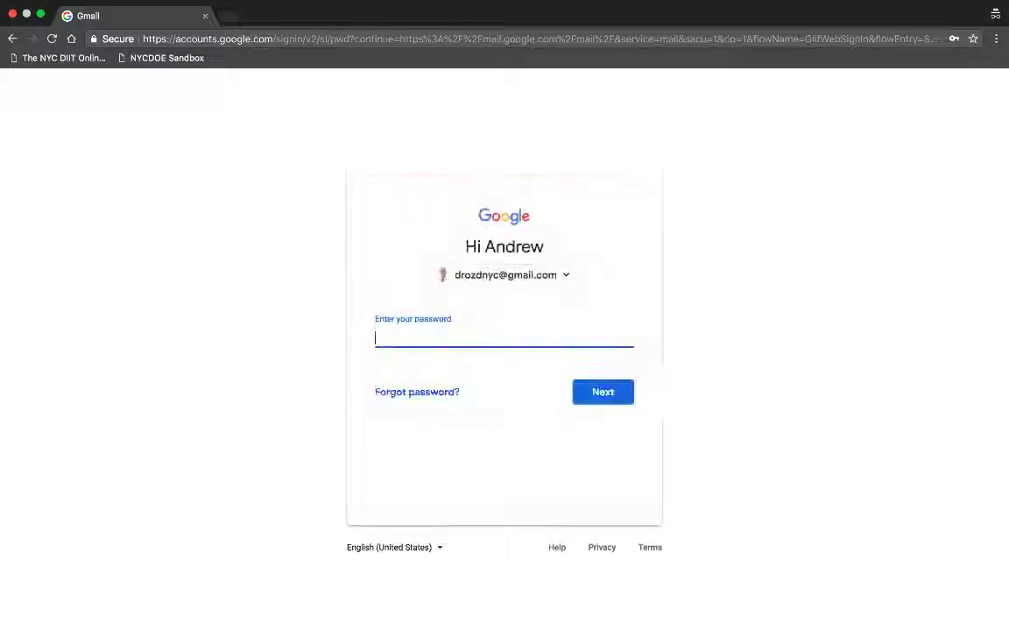
type("•••••••••")
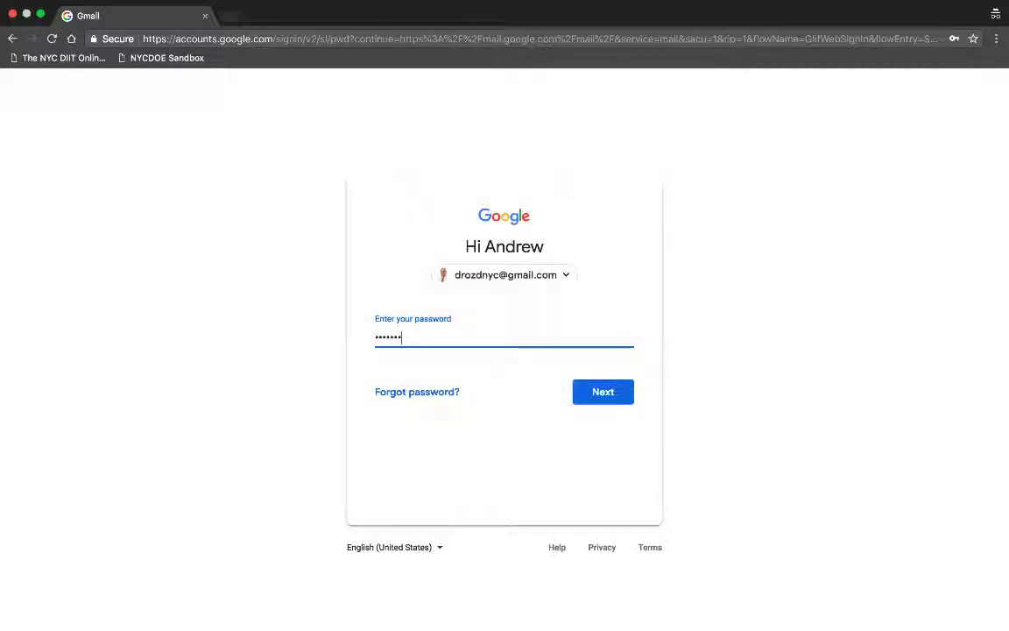
key("Return")
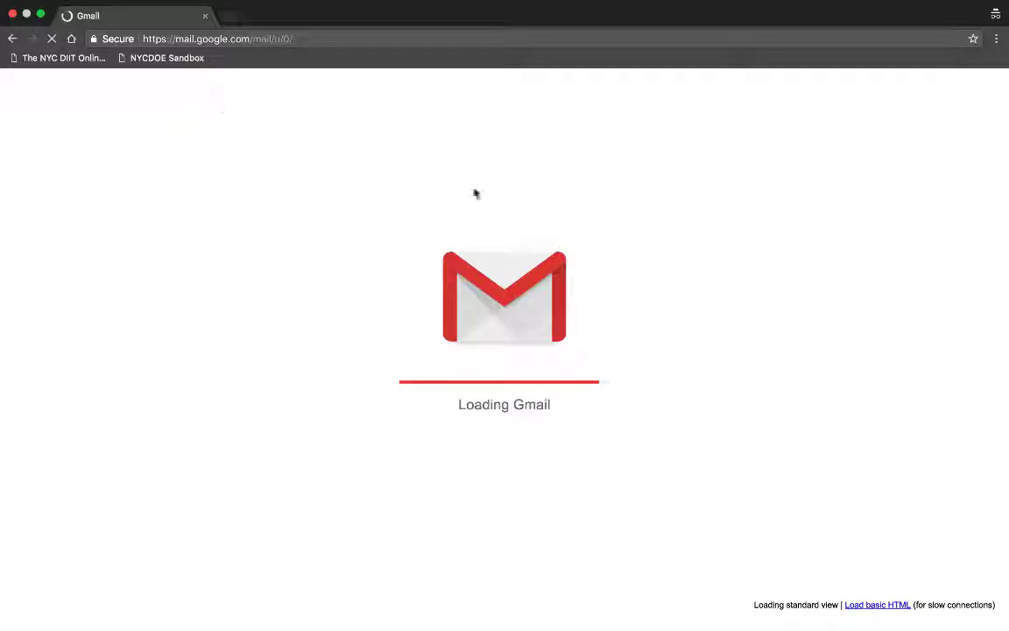
left_click(876, 606)
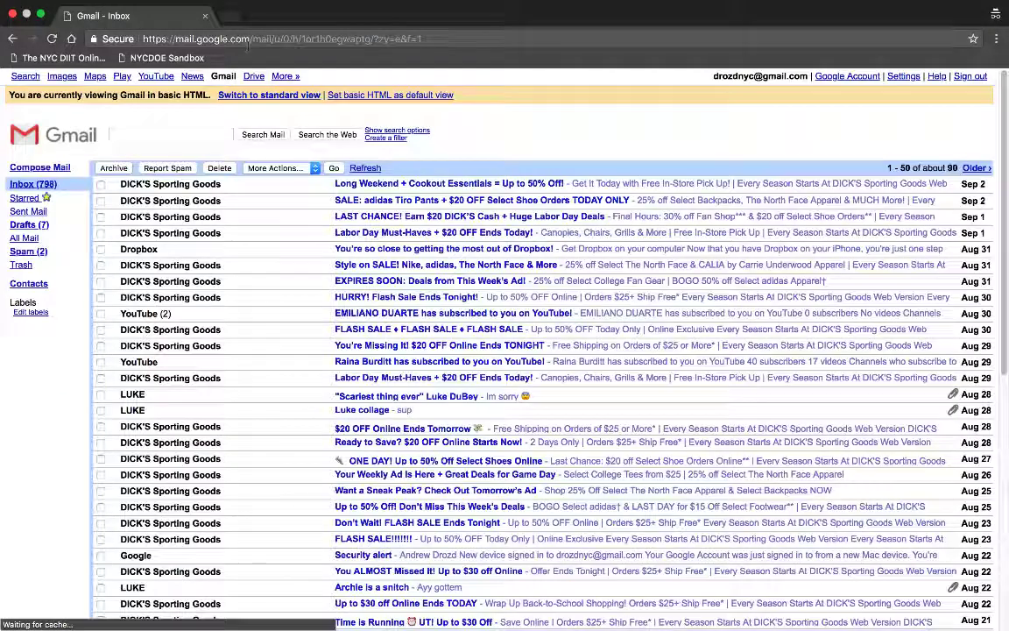
left_click(228, 18)
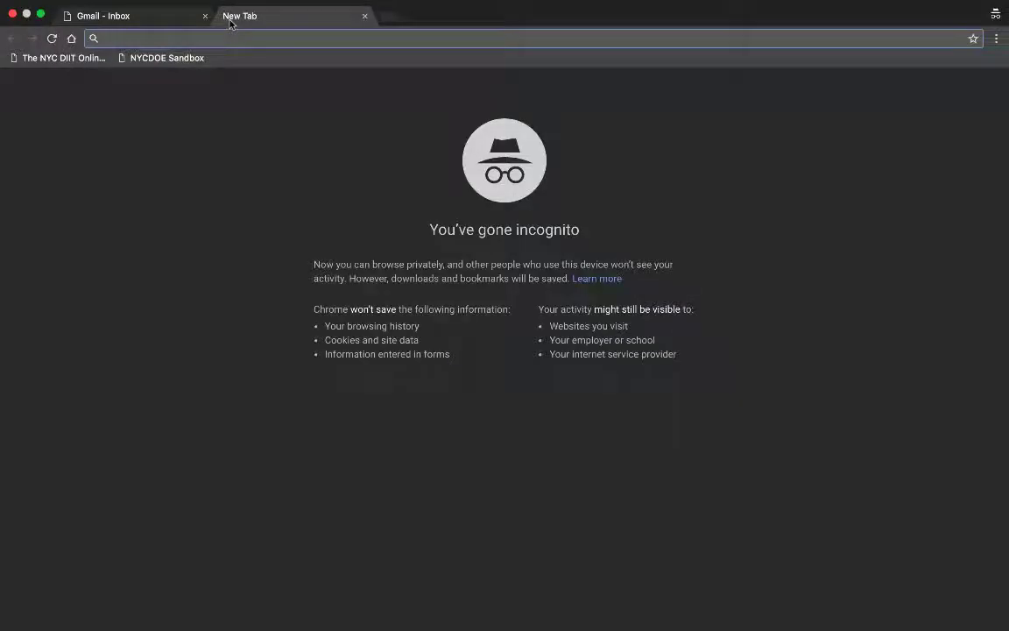
type("blogger.")
key("Return")
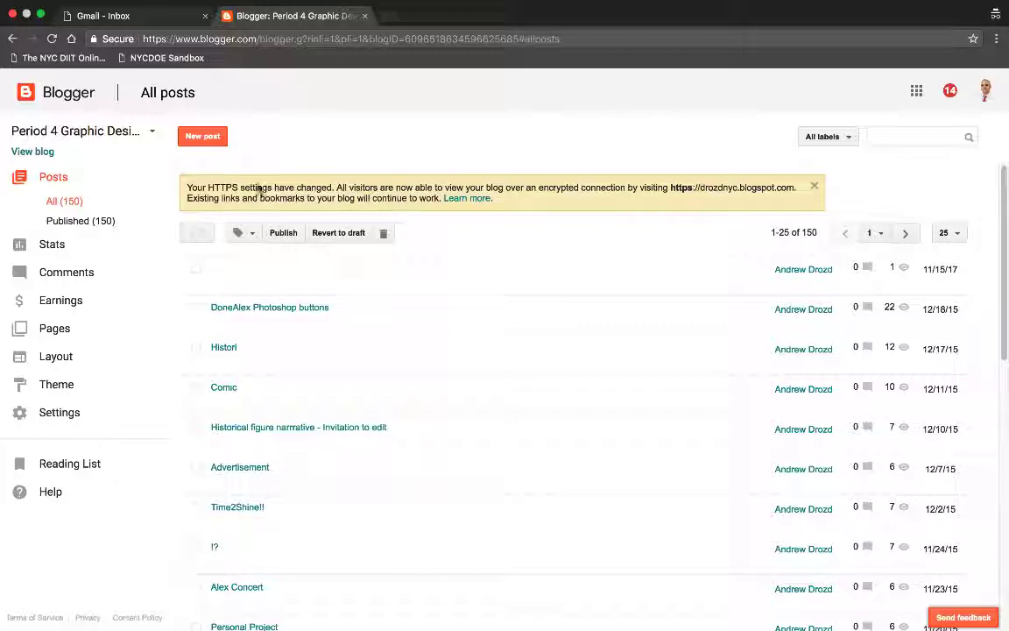
mouse_move(354, 315)
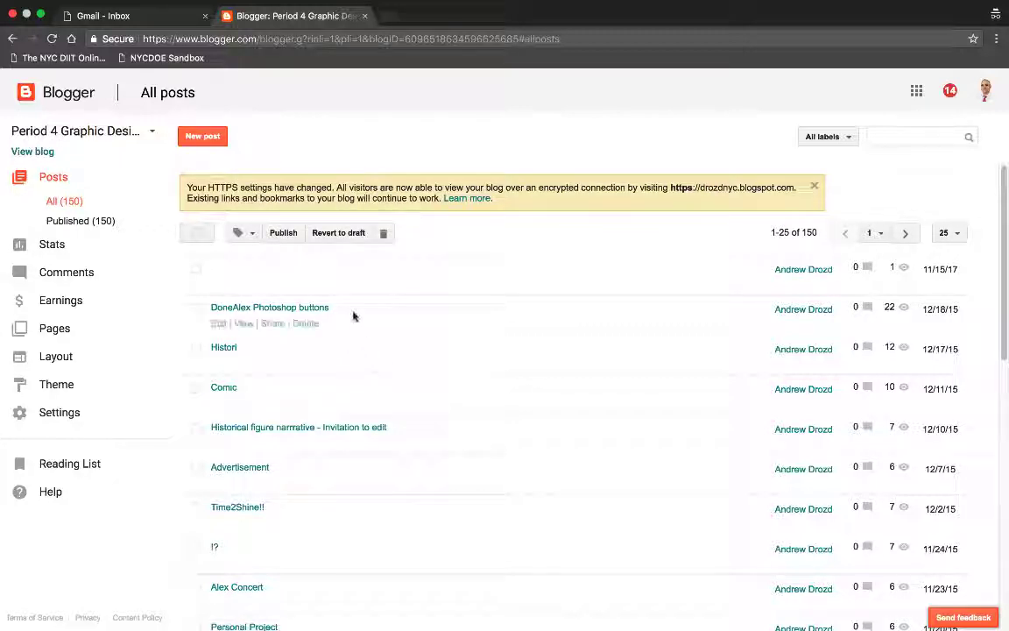
scroll(354, 315, "down", 8)
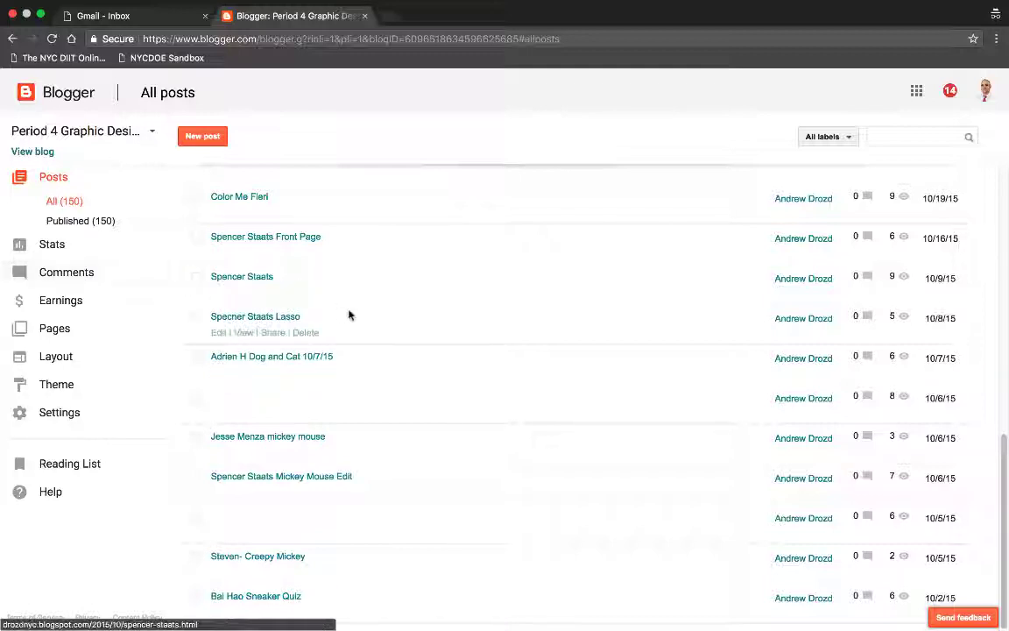
left_click(246, 319)
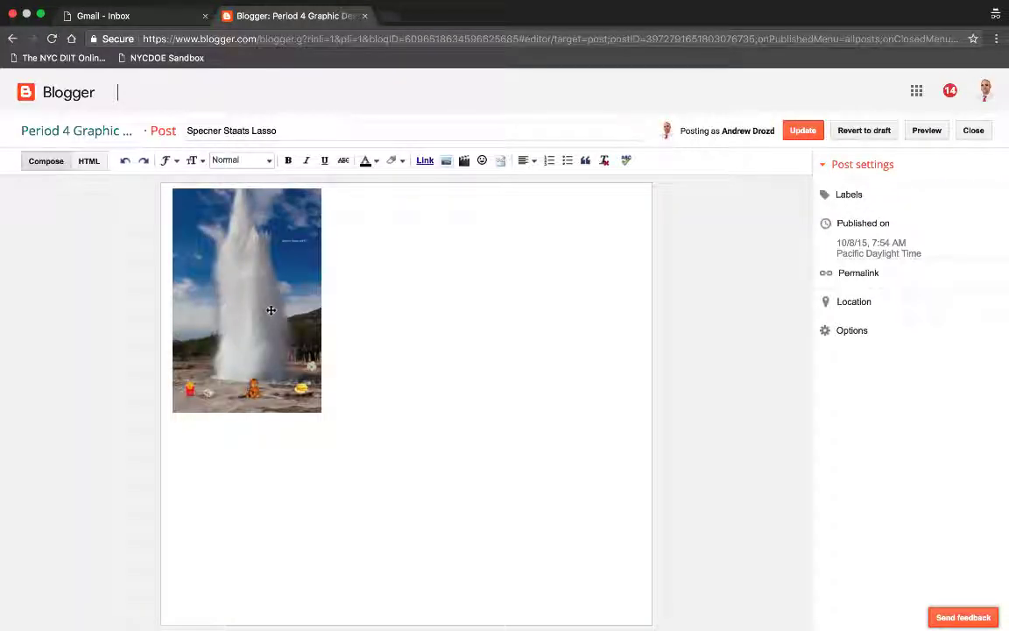
left_click(972, 131)
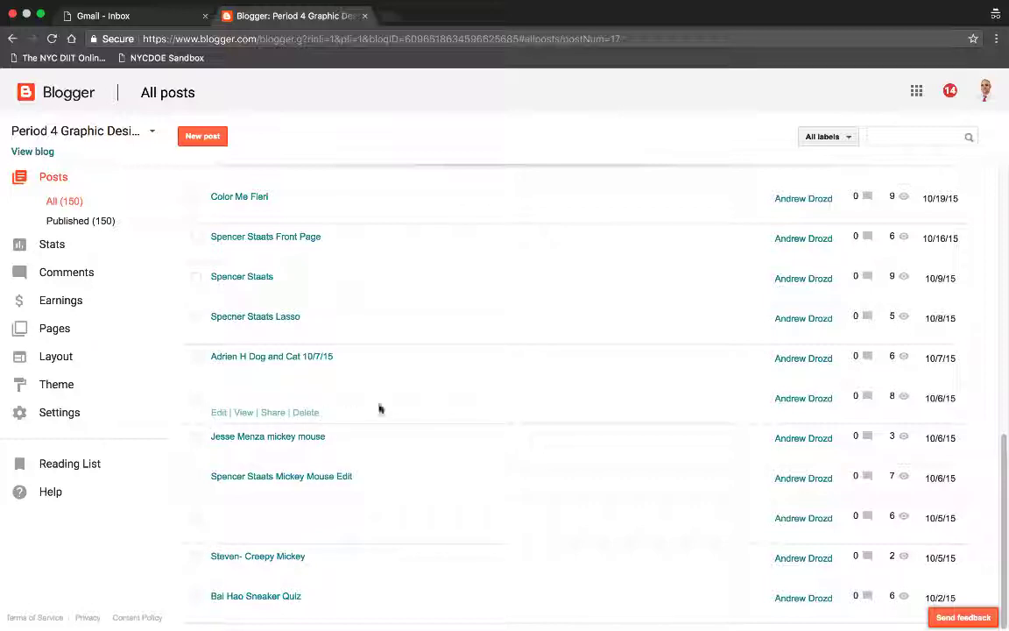
Step: Switch to the NYC Lab Announcements blog and view its post list
scroll(390, 339, "up", 10)
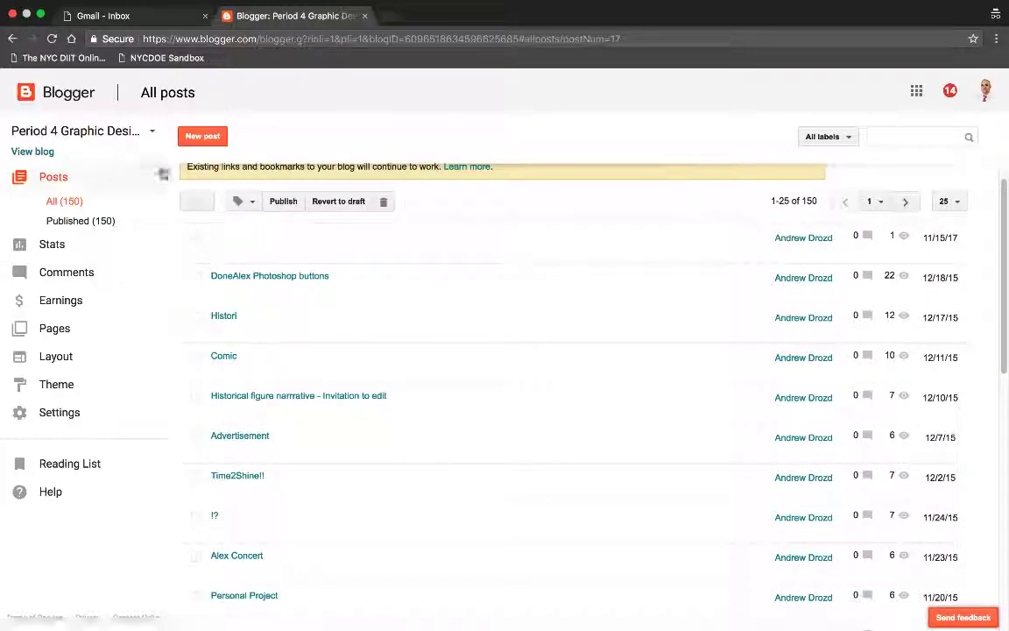
left_click(151, 136)
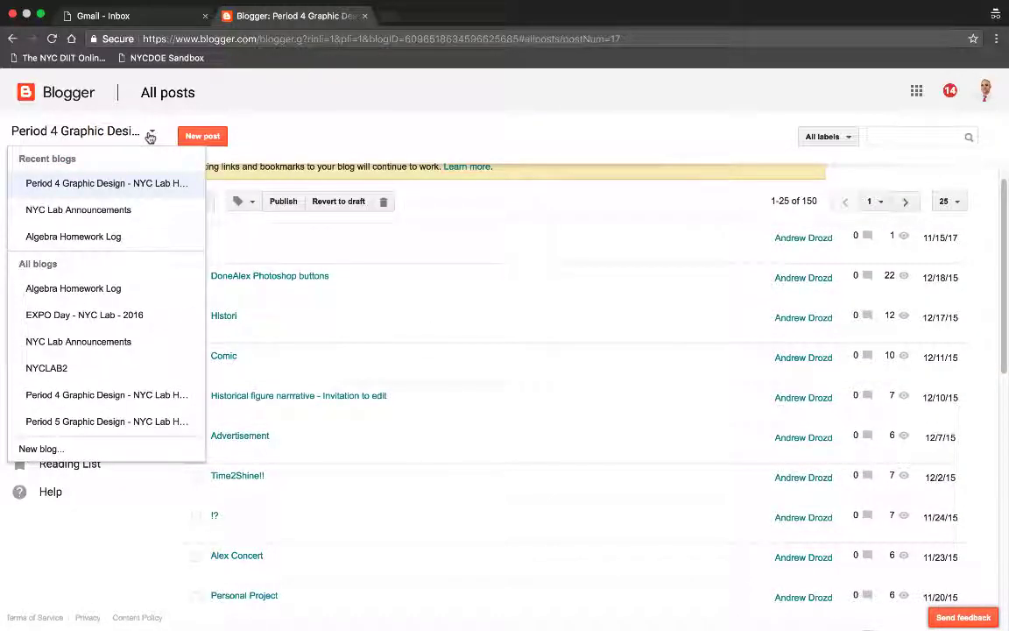
left_click(132, 214)
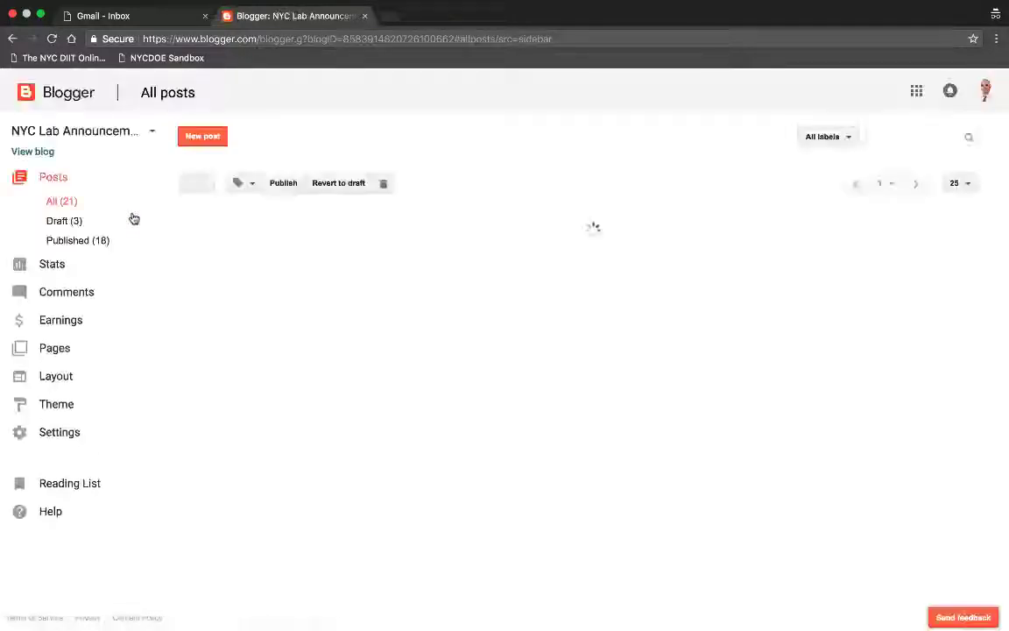
scroll(355, 251, "down", 5)
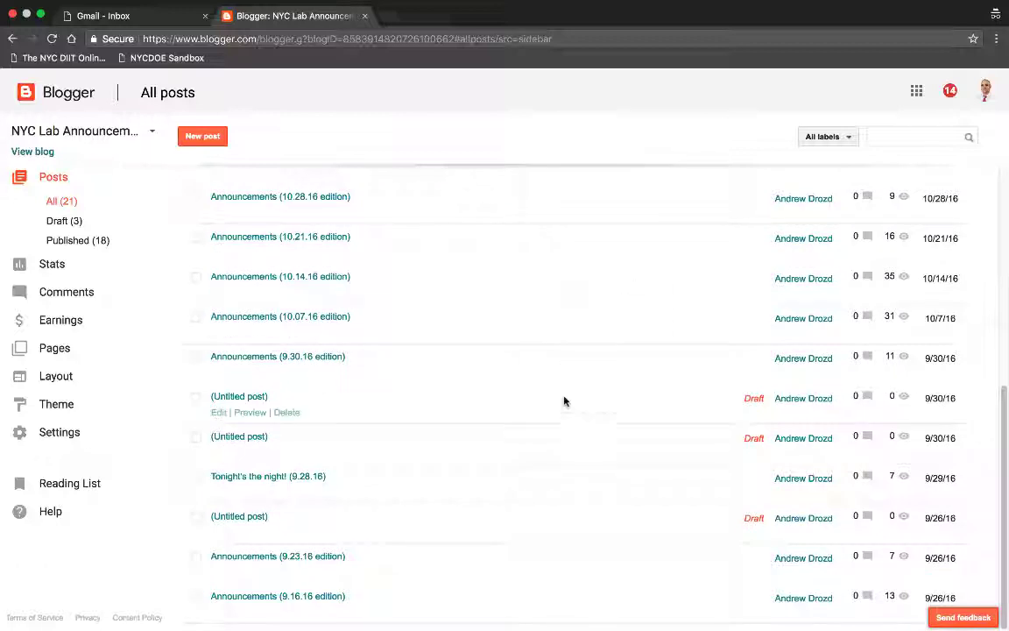
Step: Delete 'Families' from the Announcements (10.14.16 edition) greeting, click Update, and close the editor
left_click(263, 280)
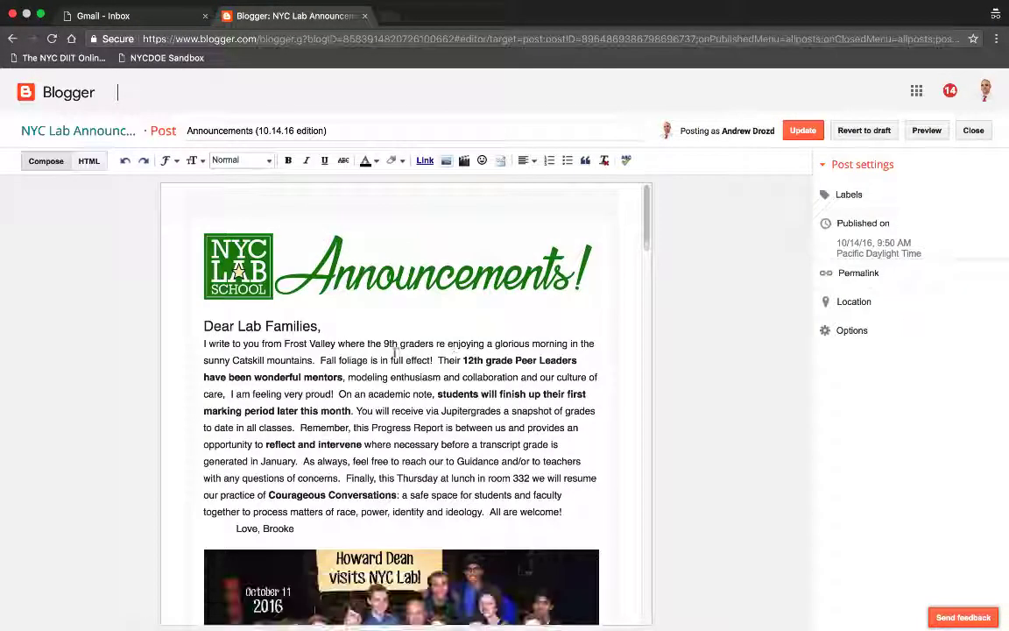
double_click(304, 326)
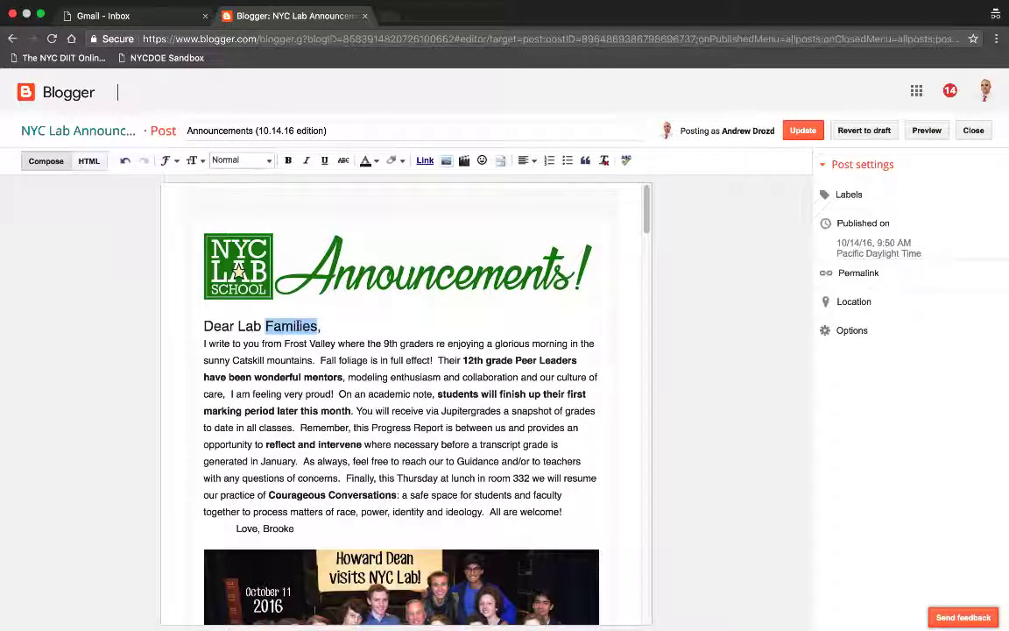
key("BackSpace")
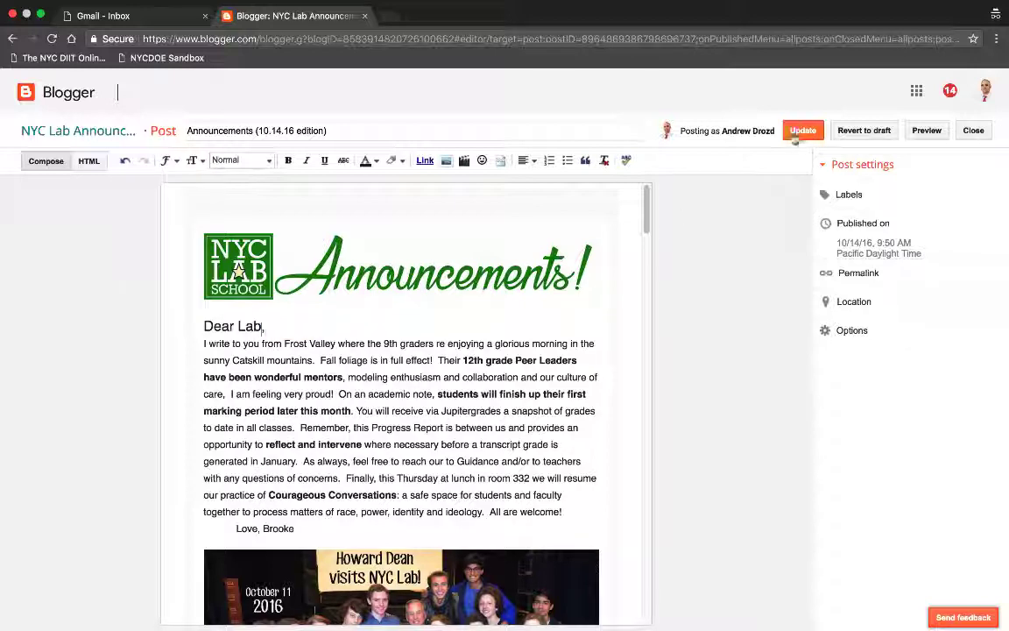
left_click(797, 130)
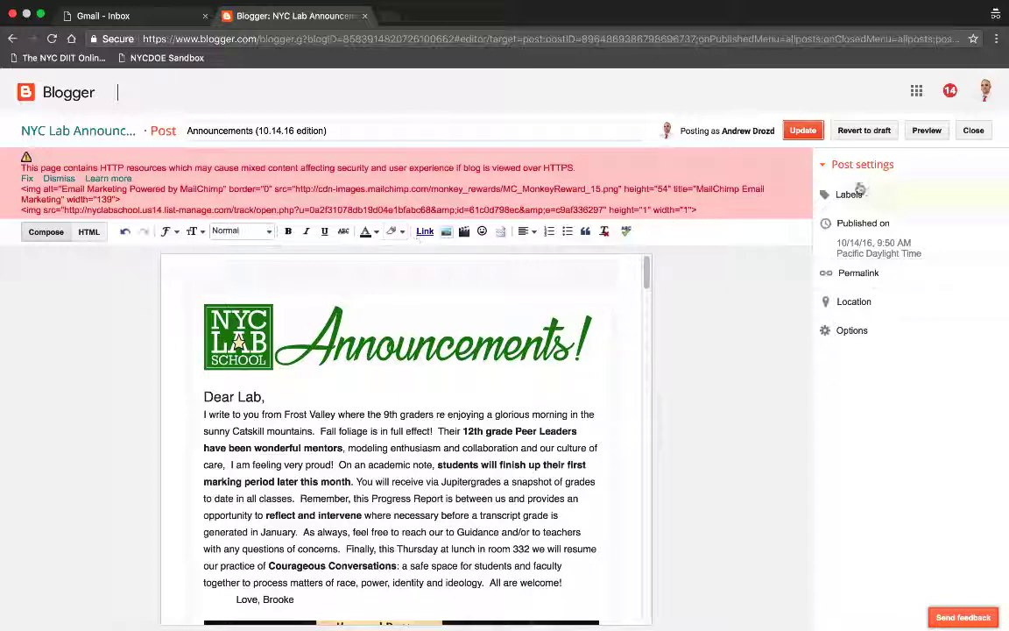
left_click(974, 130)
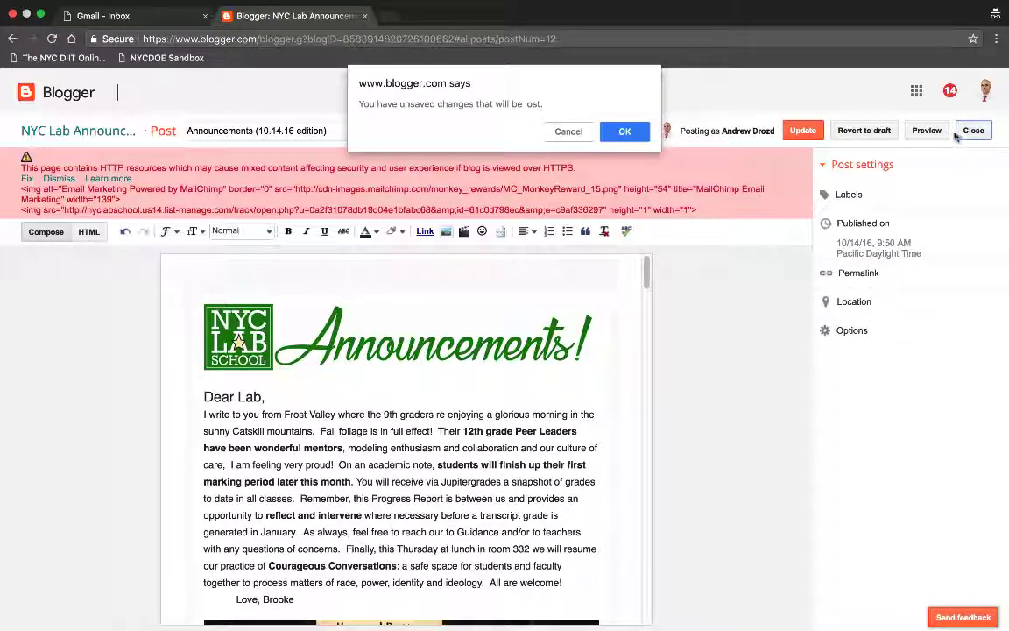
left_click(626, 129)
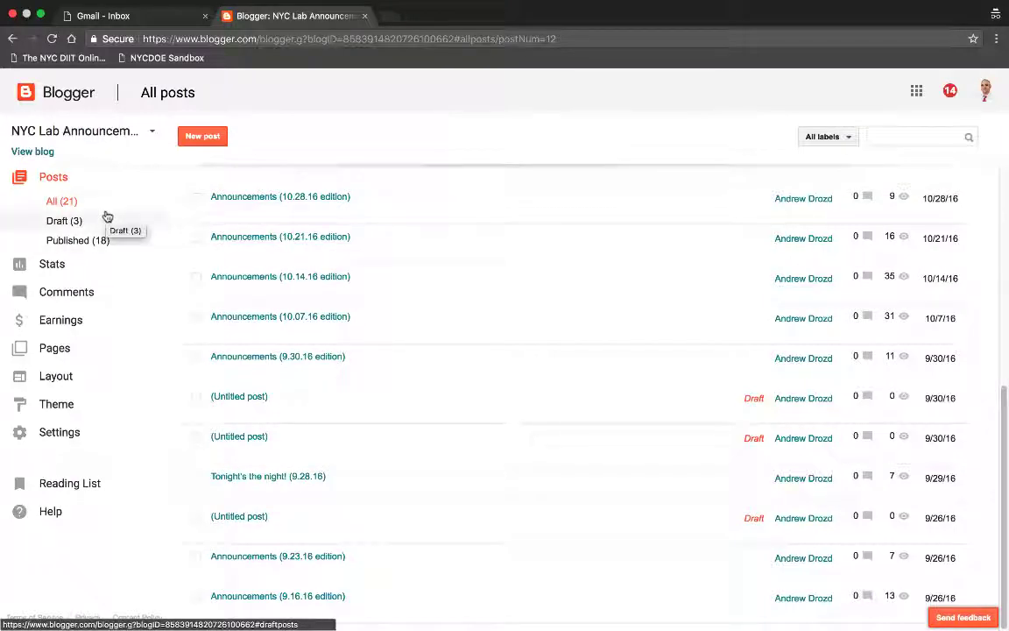
Step: Start creating a new blog and choose the Soho theme
left_click(153, 136)
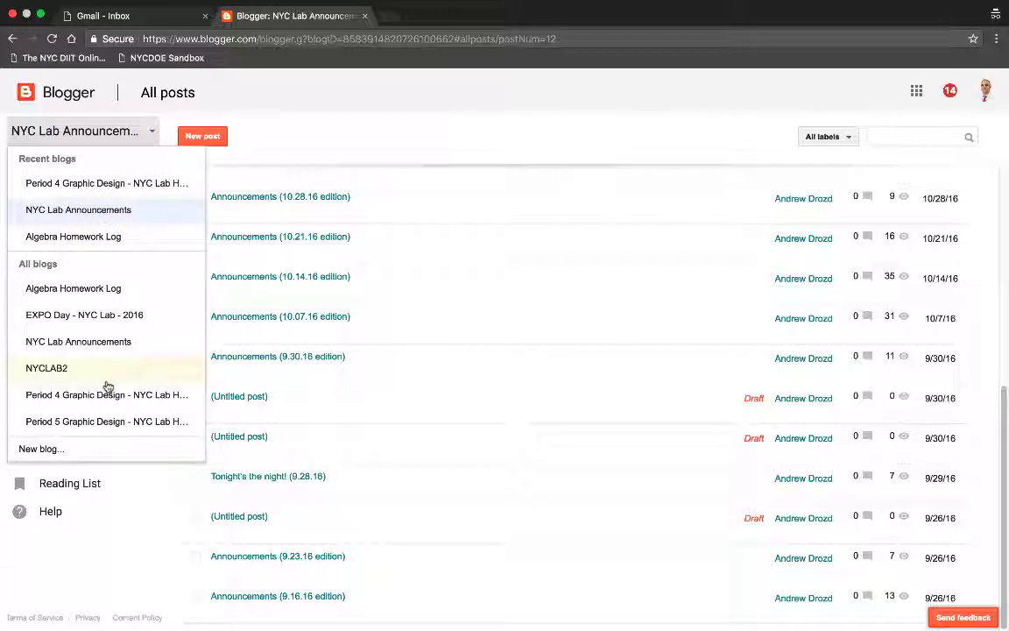
left_click(83, 455)
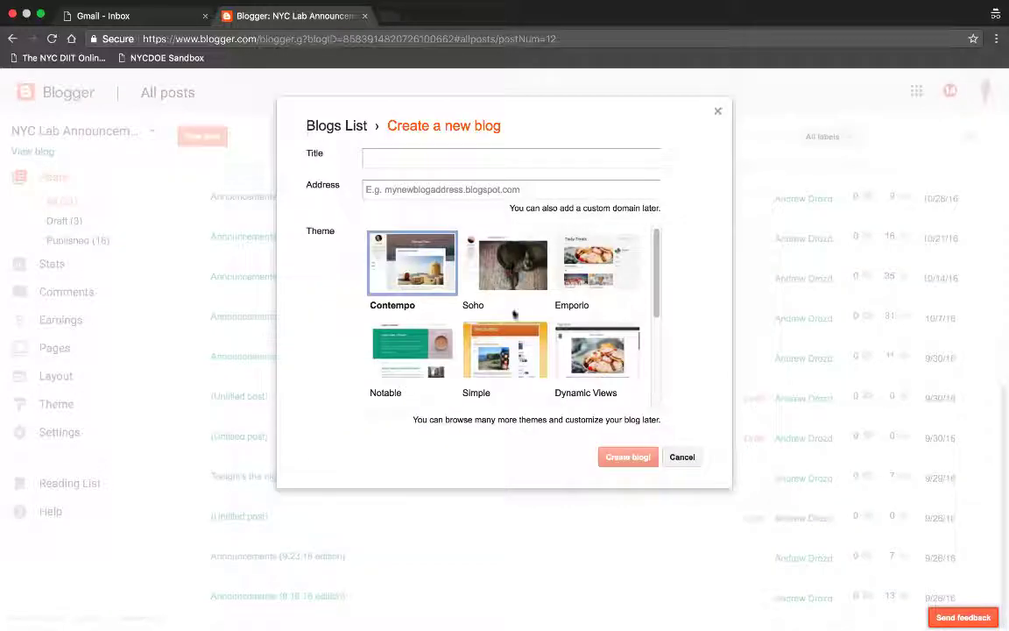
scroll(658, 245, "down", 3)
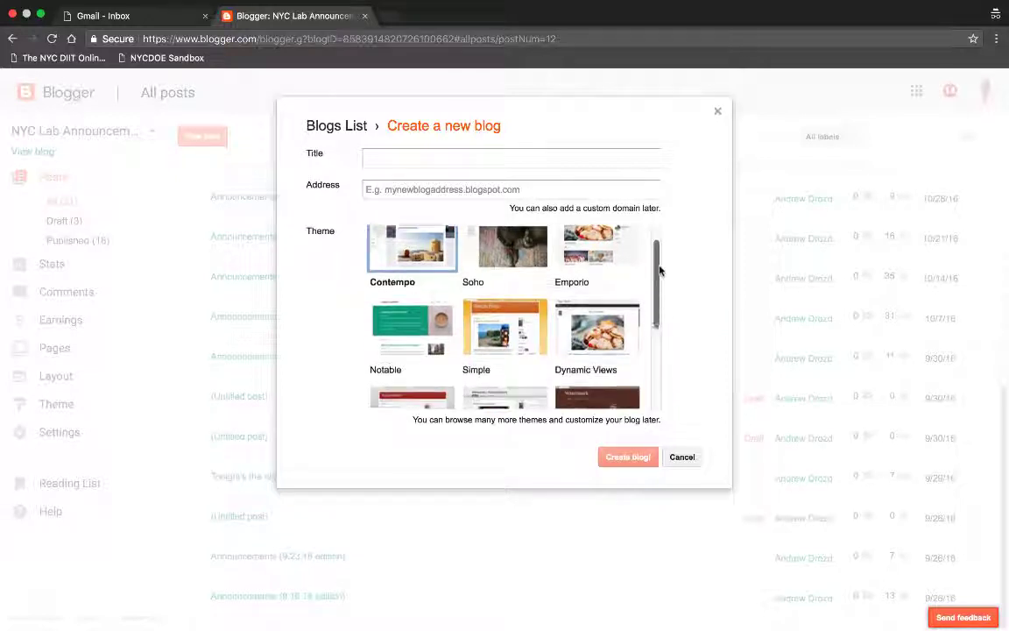
scroll(670, 315, "down", 3)
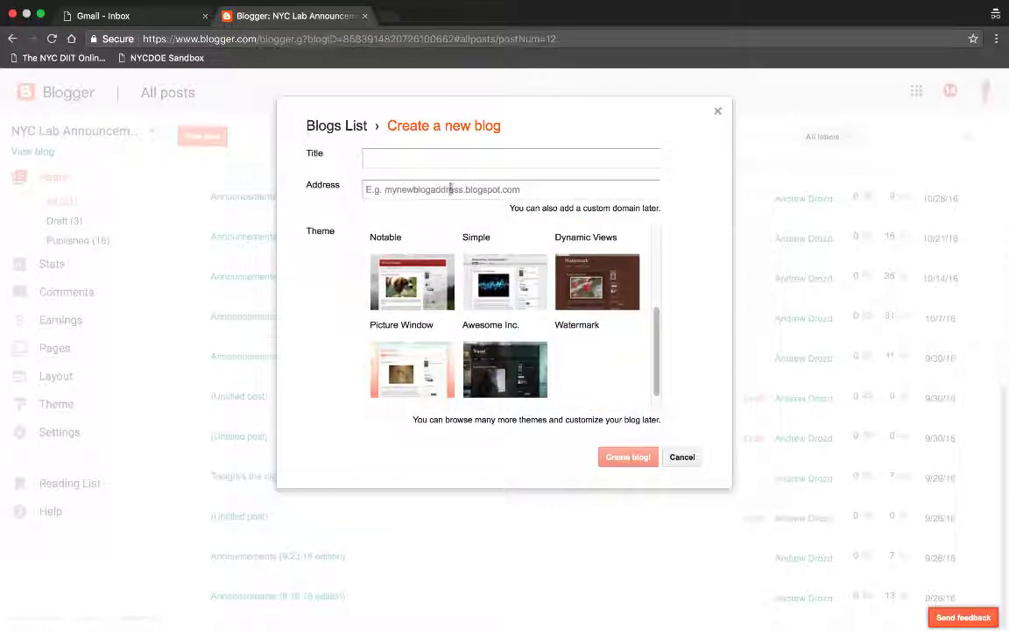
scroll(658, 346, "down", 1)
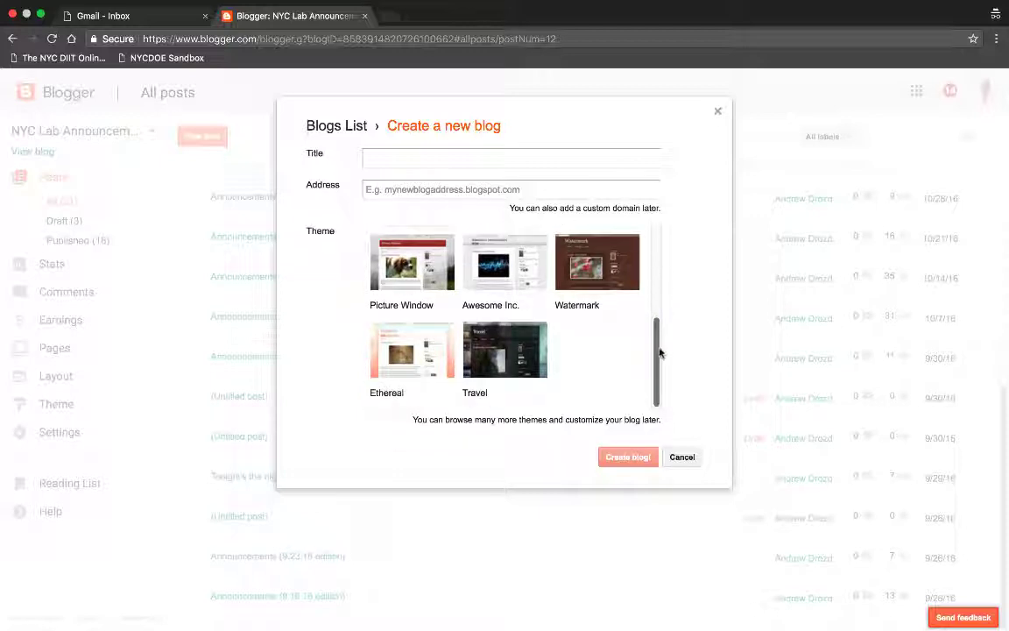
left_click_drag(661, 345, 653, 229)
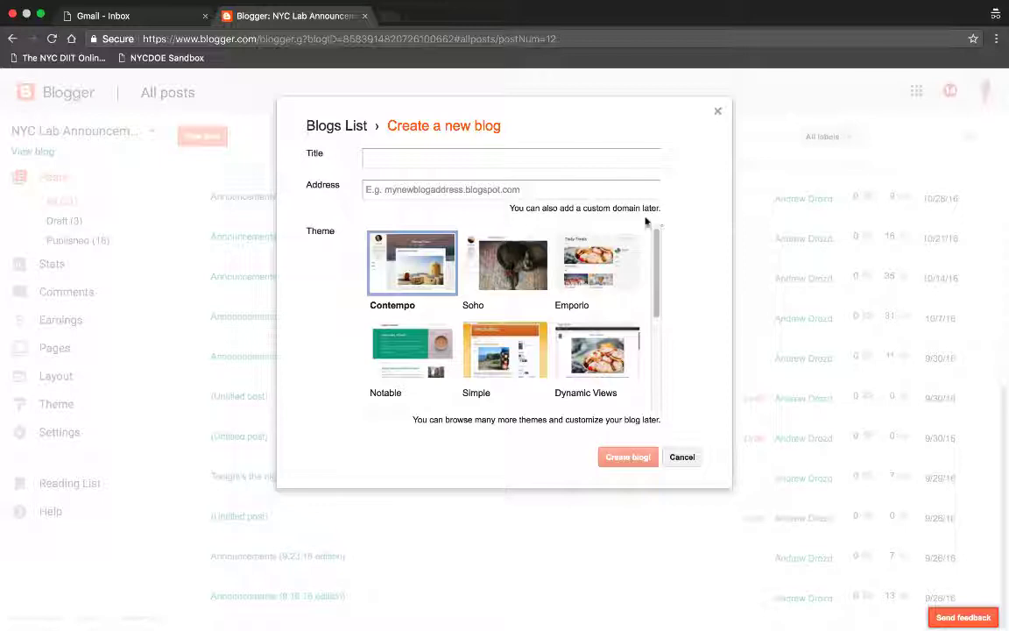
left_click(510, 275)
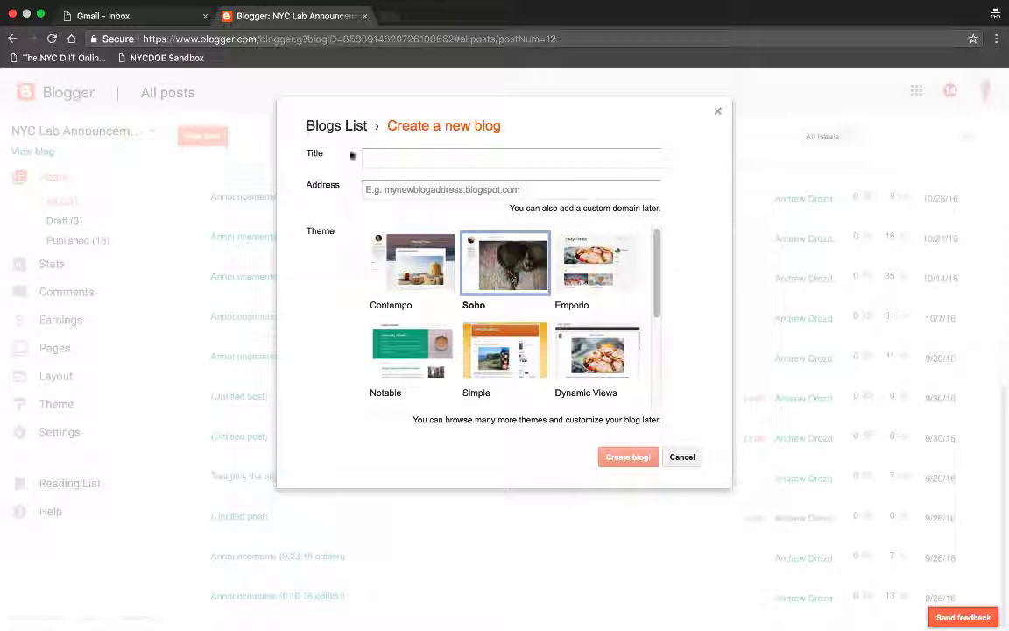
Step: Title the blog Last Day of Summer, set address LDOS1033.blogspot.com, and create it
left_click(383, 155)
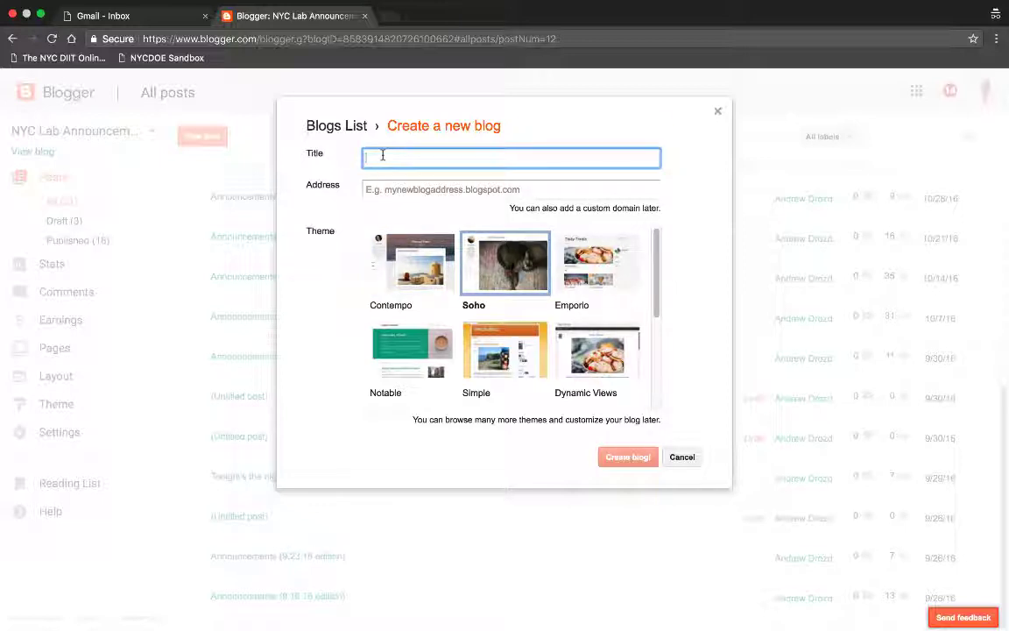
type("Last Day of Summer")
left_click(442, 189)
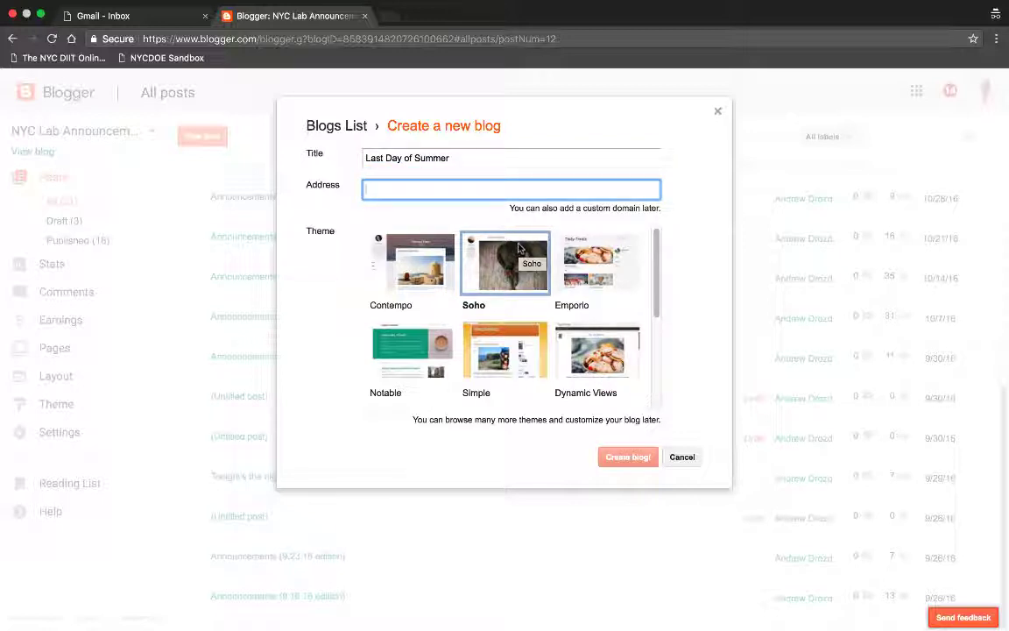
type("LDO")
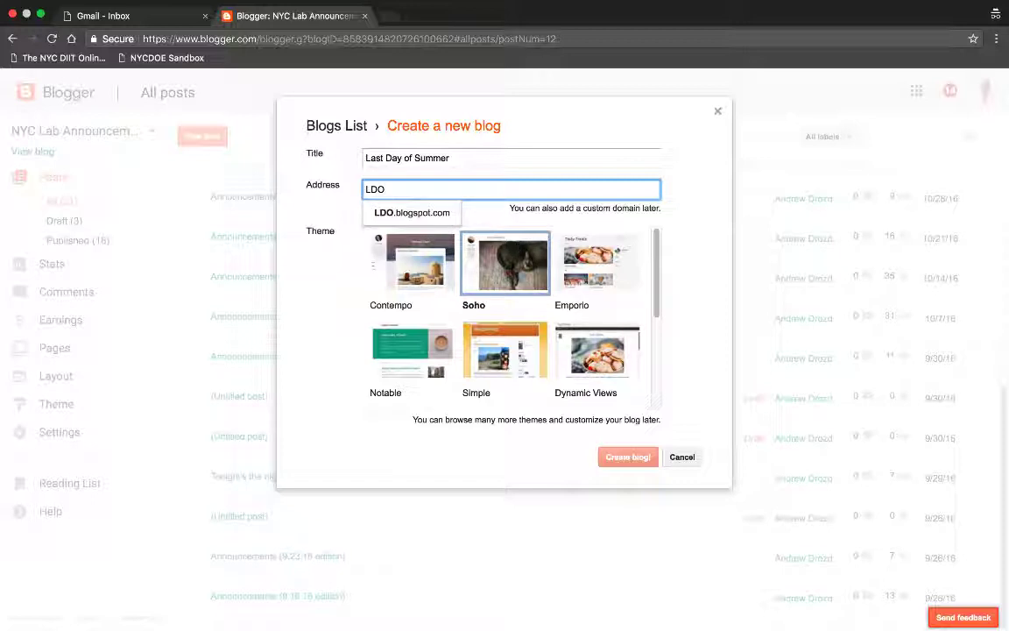
type("S")
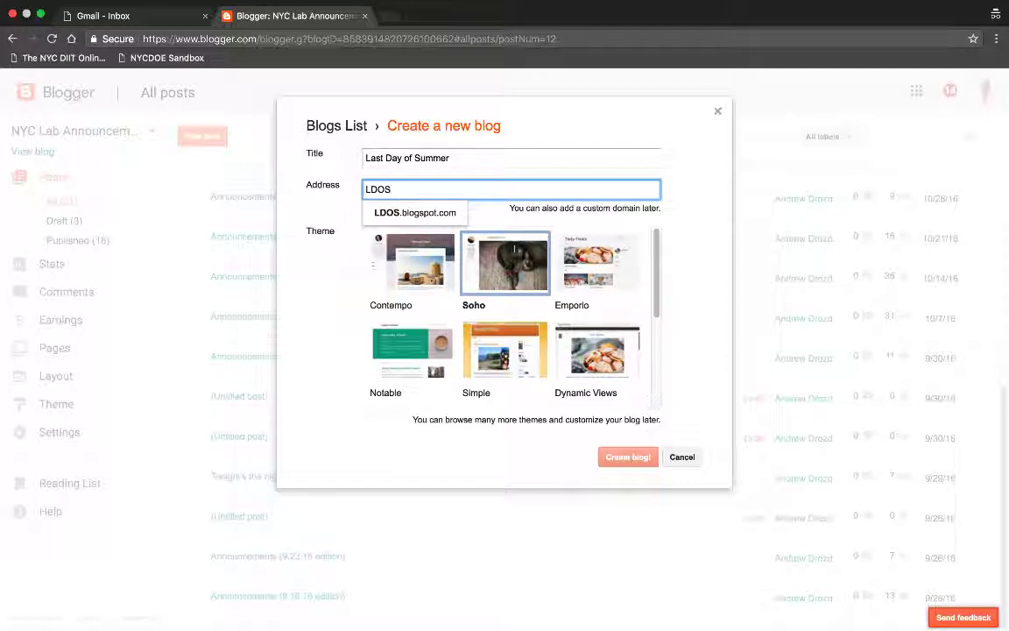
left_click(429, 213)
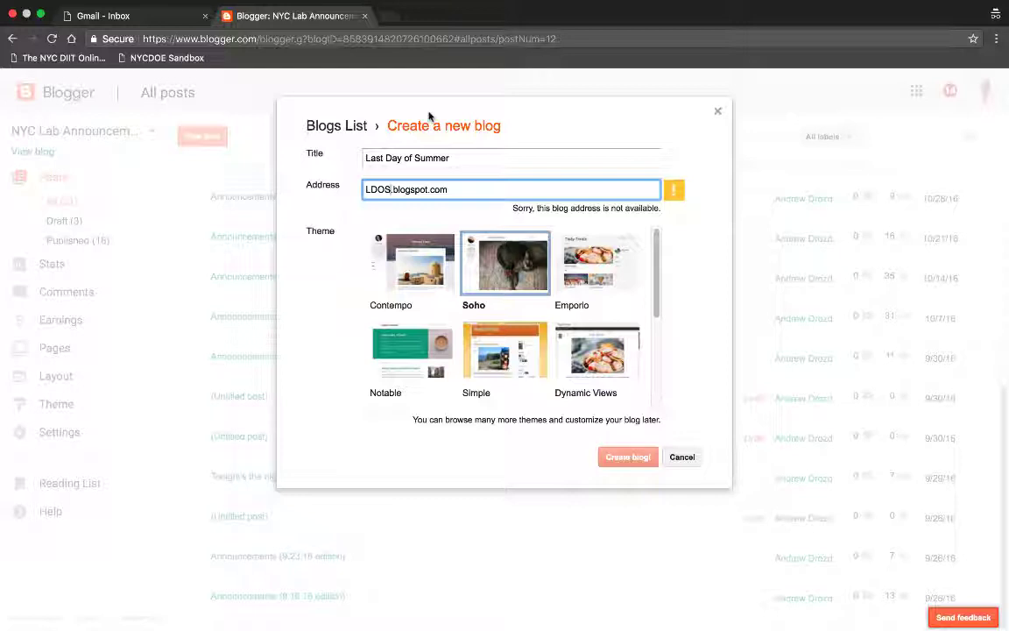
type("1033")
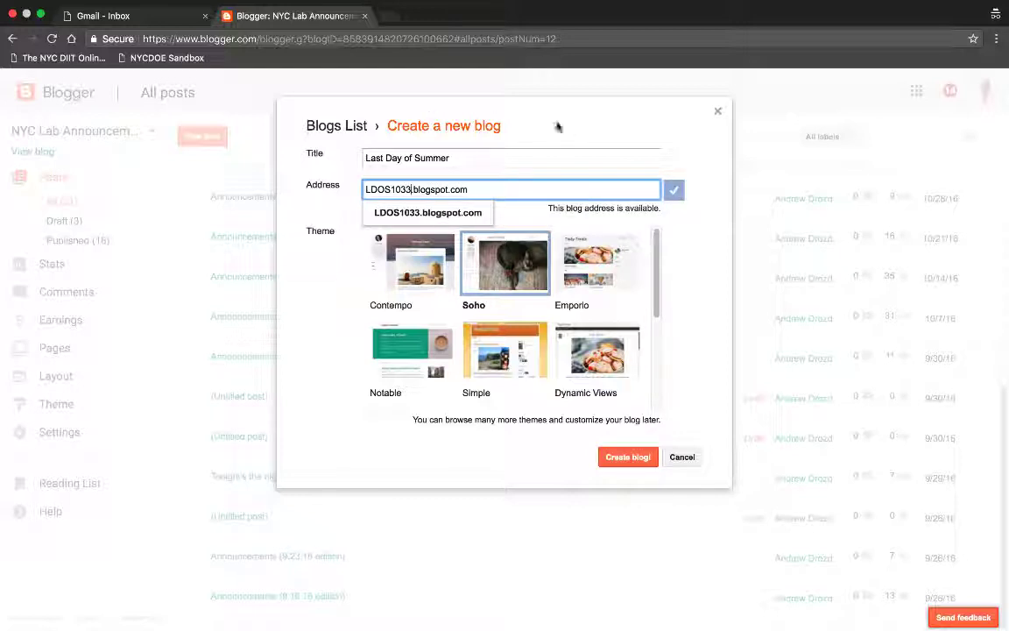
left_click(694, 225)
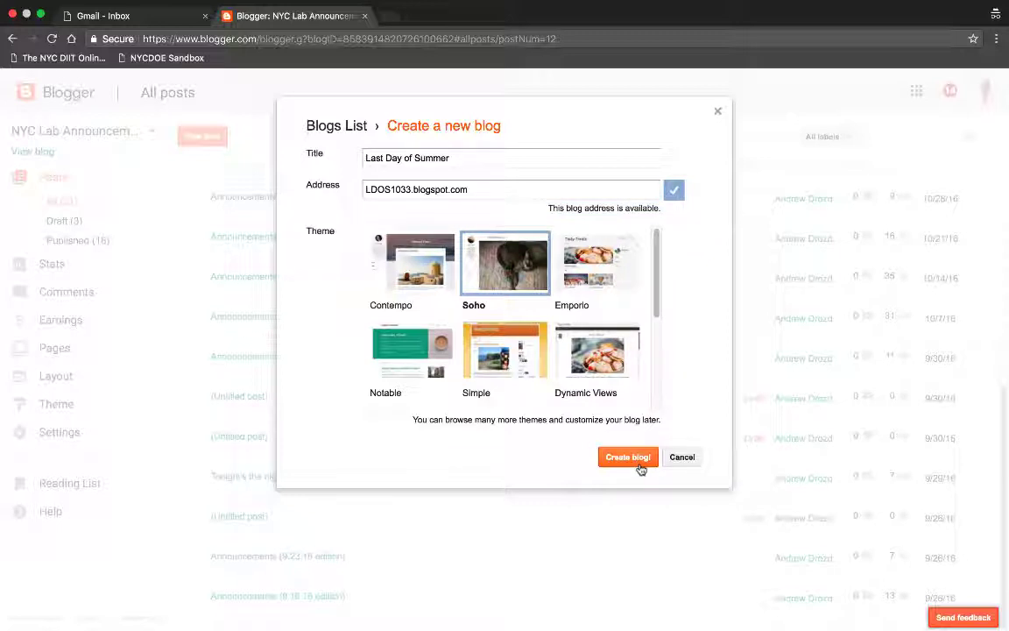
left_click(638, 466)
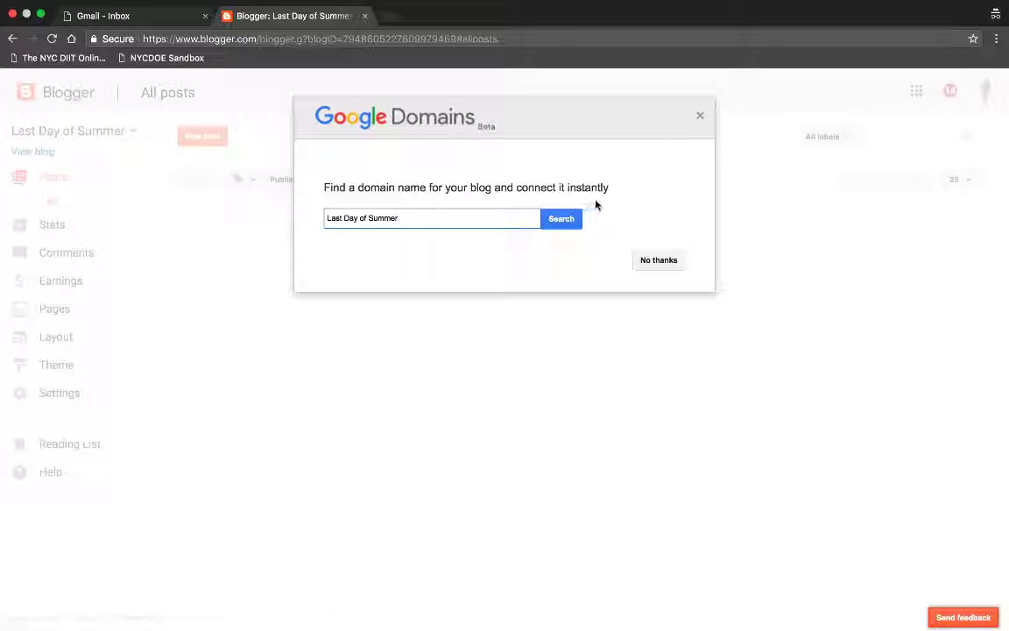
Step: Decline the domain offer and start a new post reading 'Today is filled with so much possibility!'
left_click(659, 260)
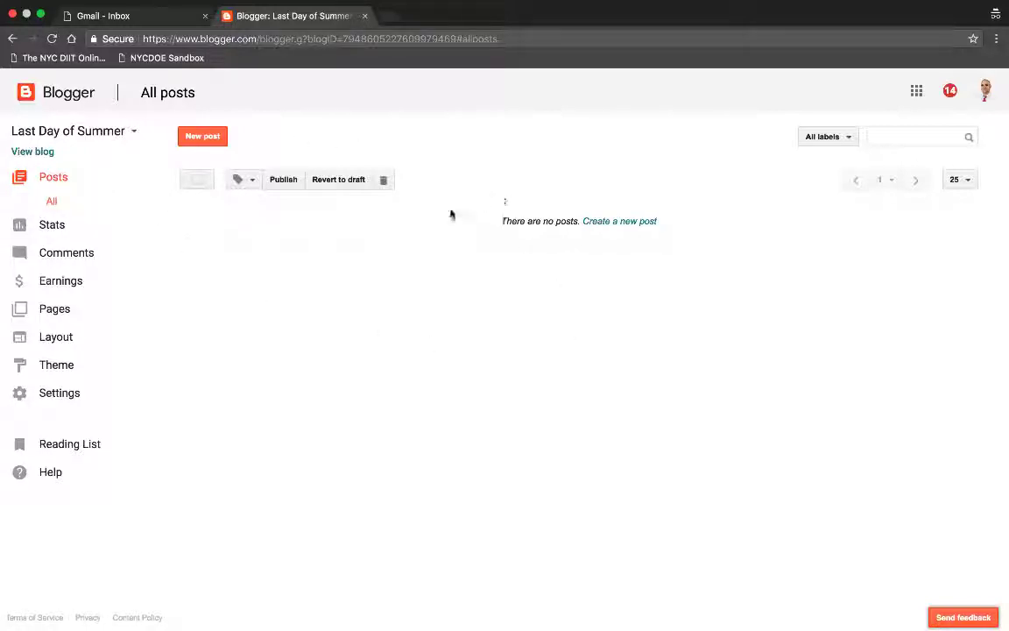
left_click(627, 224)
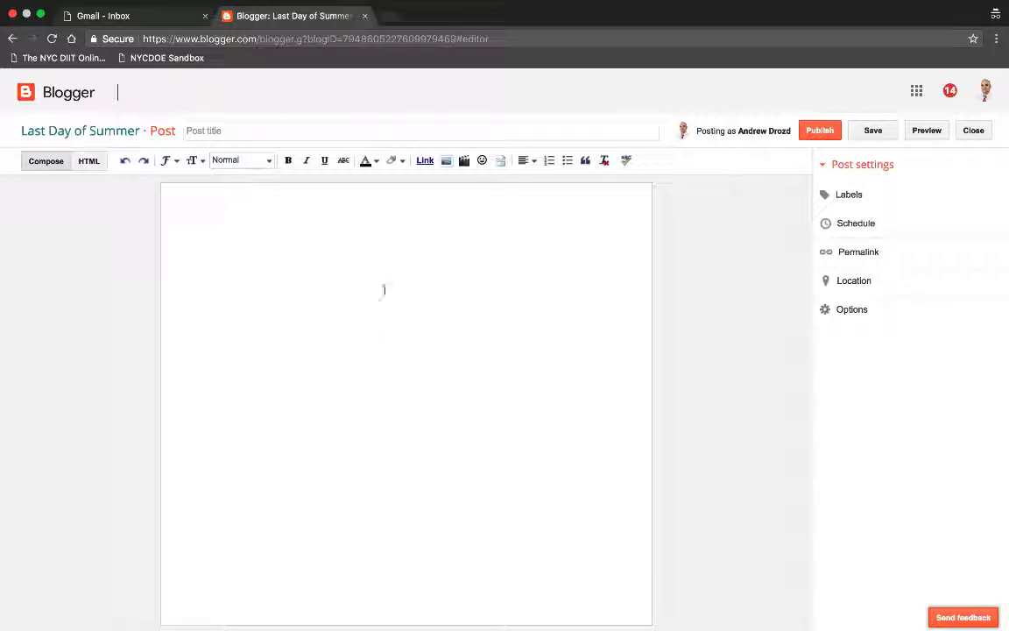
left_click(484, 321)
type("Today is filled w")
type("ith so much possibility!")
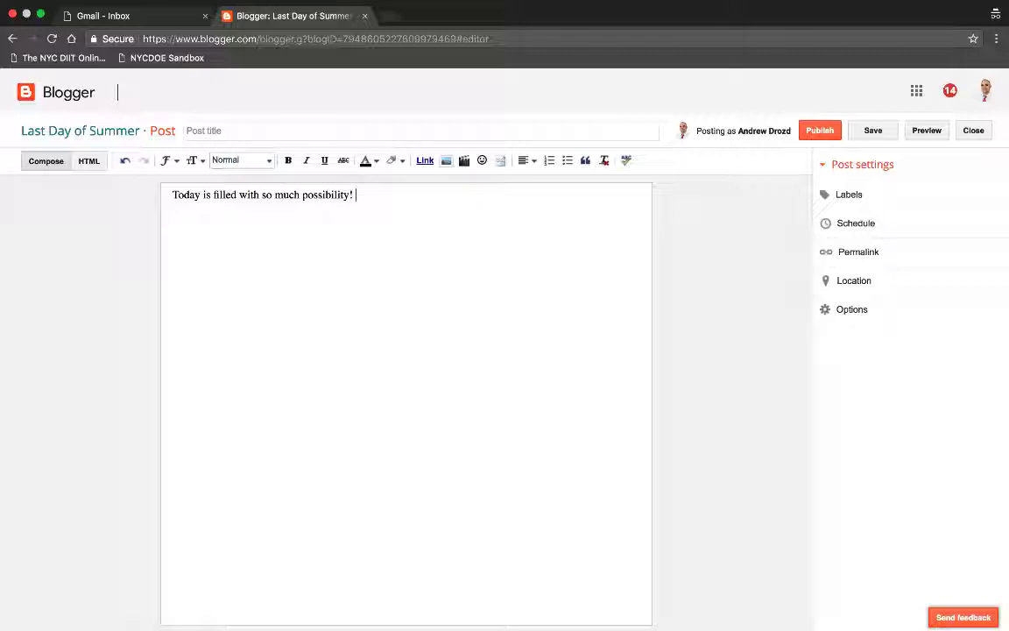
Step: Title the post 'Morning coffee and then...?'
left_click(231, 128)
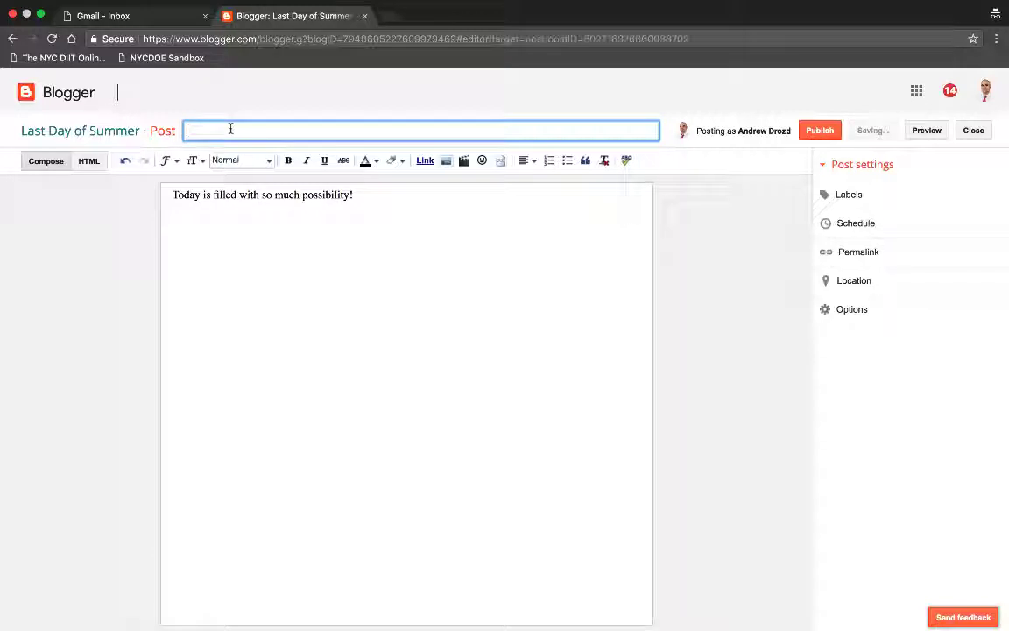
type("Morning an")
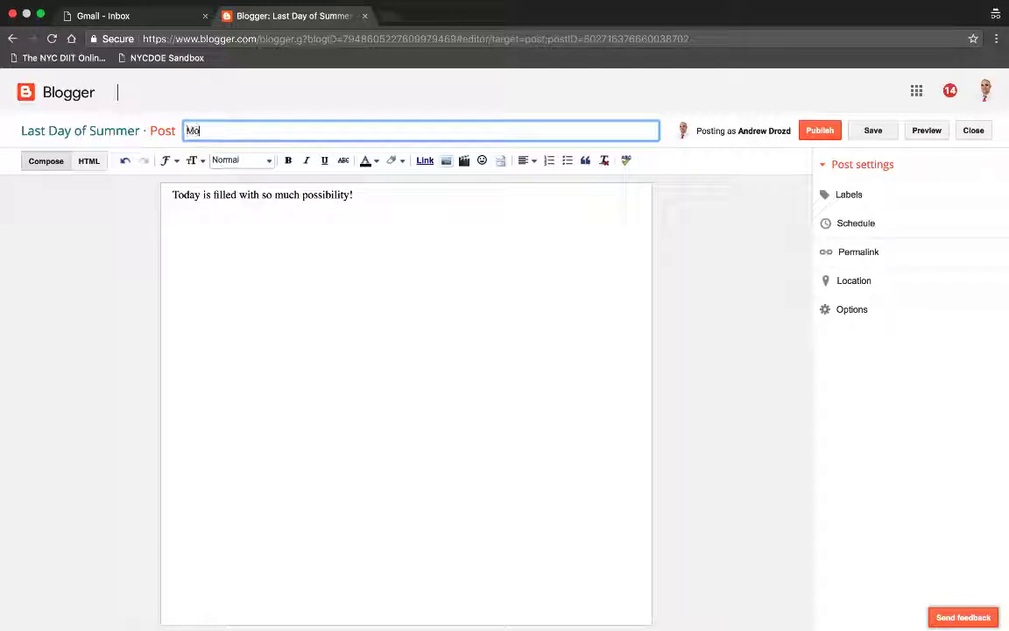
key("BackSpace")
type("coffee and then")
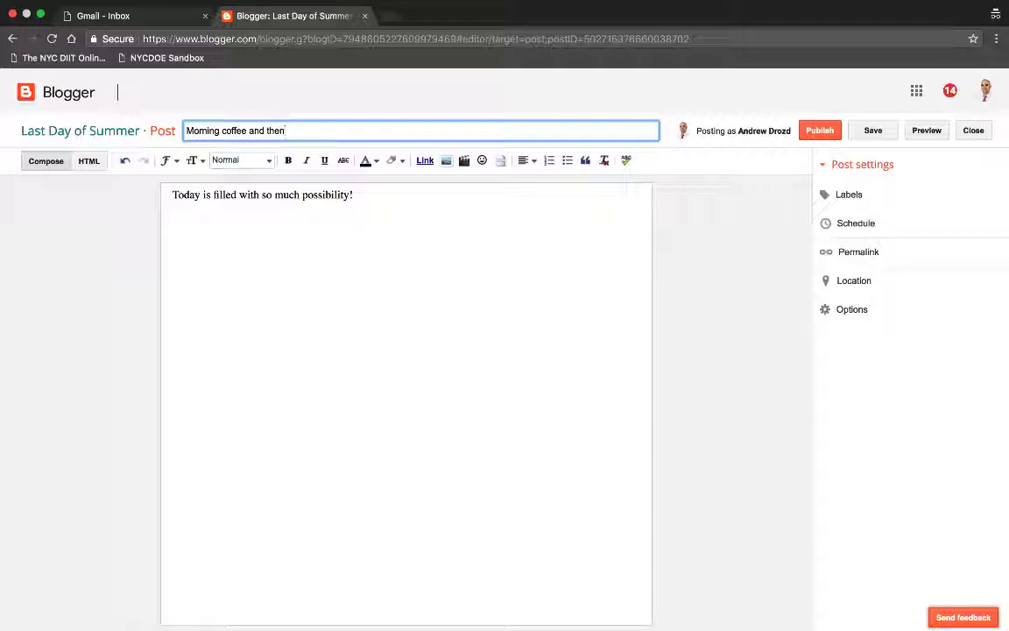
type("...?")
Step: Italicize 'so' in the opening sentence and add a new line below it for an image
left_click(265, 195)
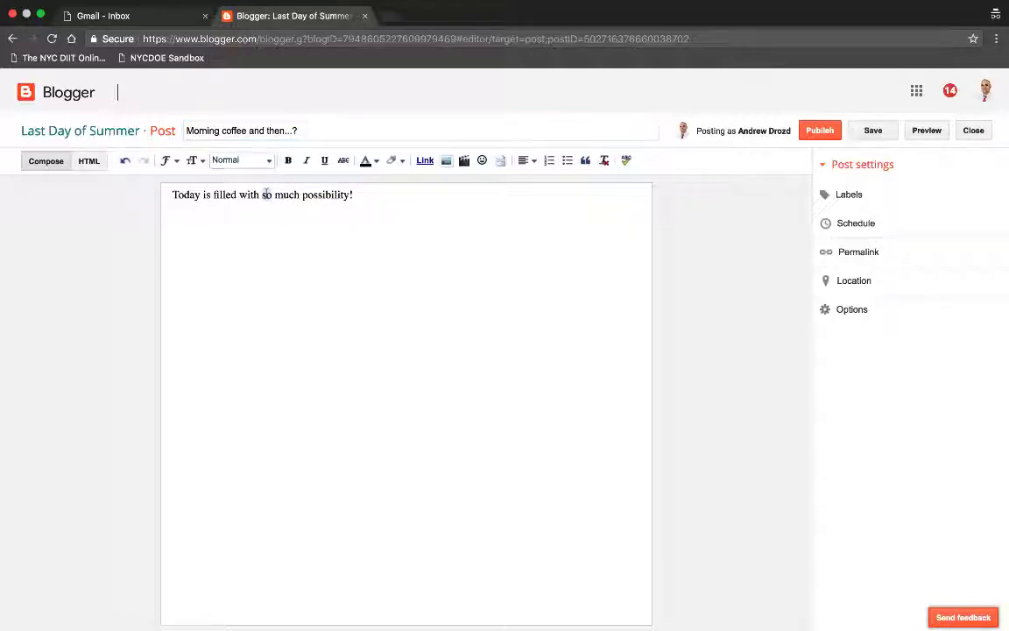
double_click(265, 195)
left_click(307, 160)
left_click(317, 208)
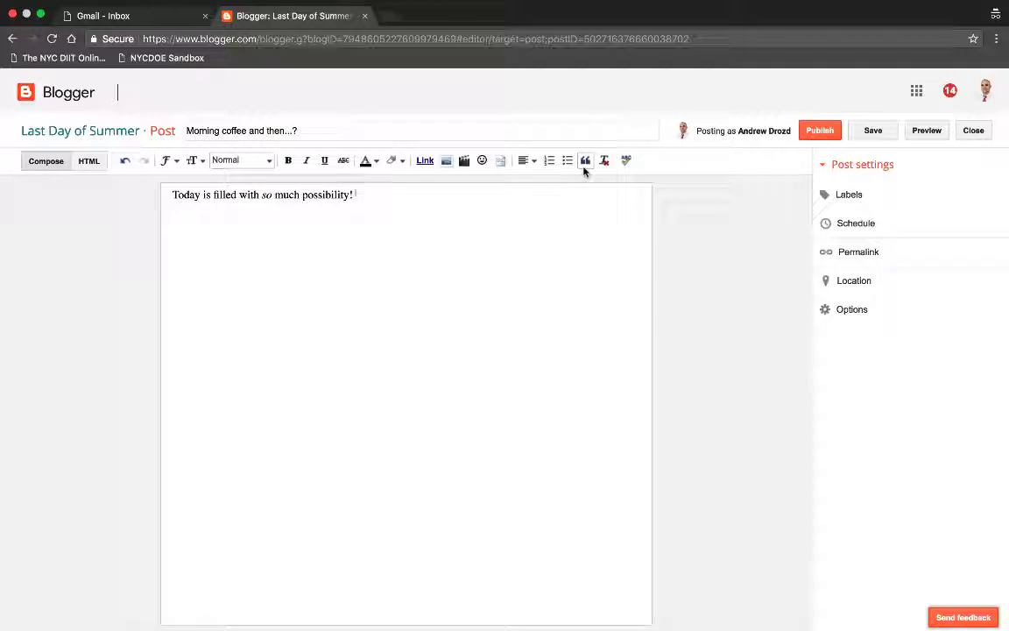
key("Return")
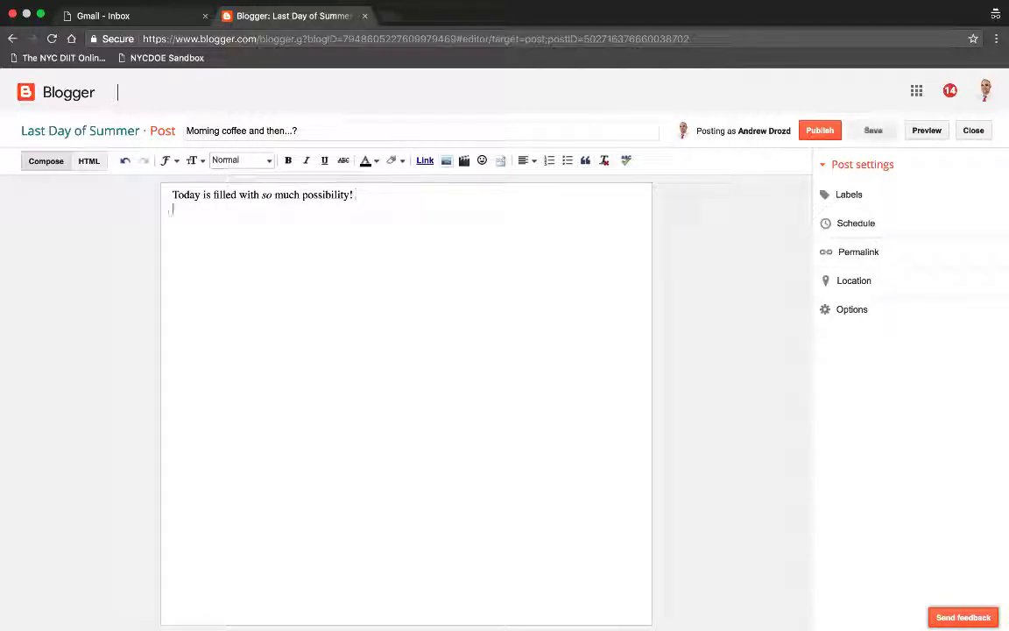
left_click(446, 160)
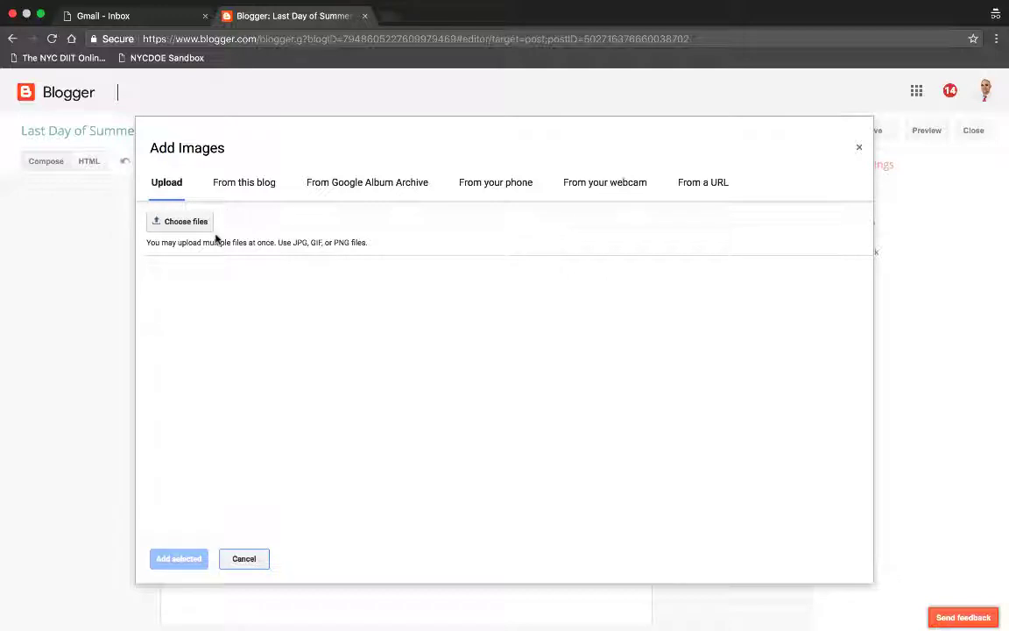
Step: Upload the living-room JPG from the Desktop into the post and save the draft
left_click(184, 222)
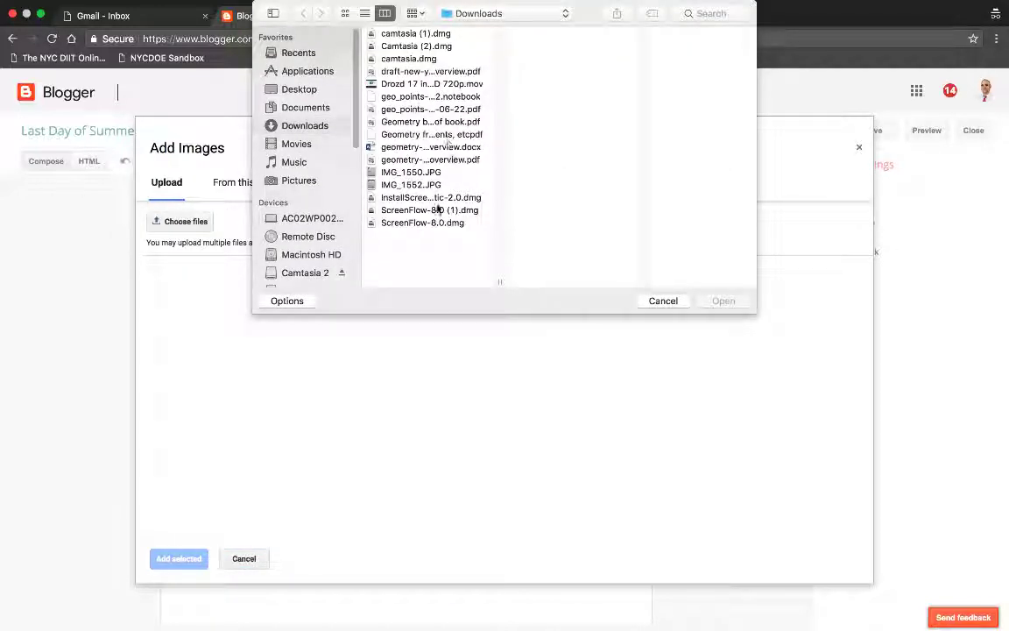
left_click(304, 90)
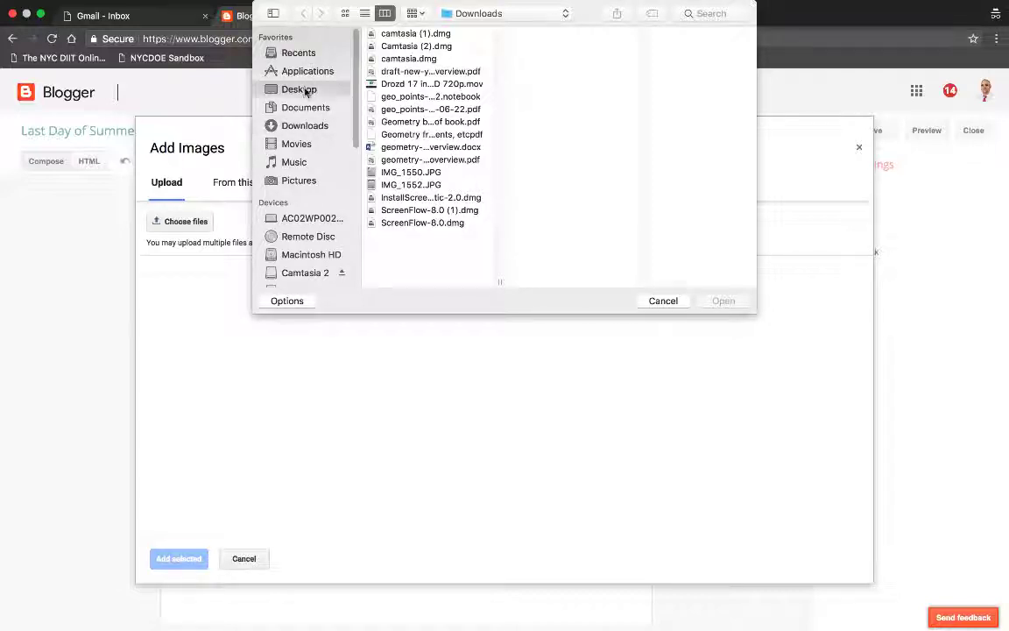
scroll(454, 213, "down", 1)
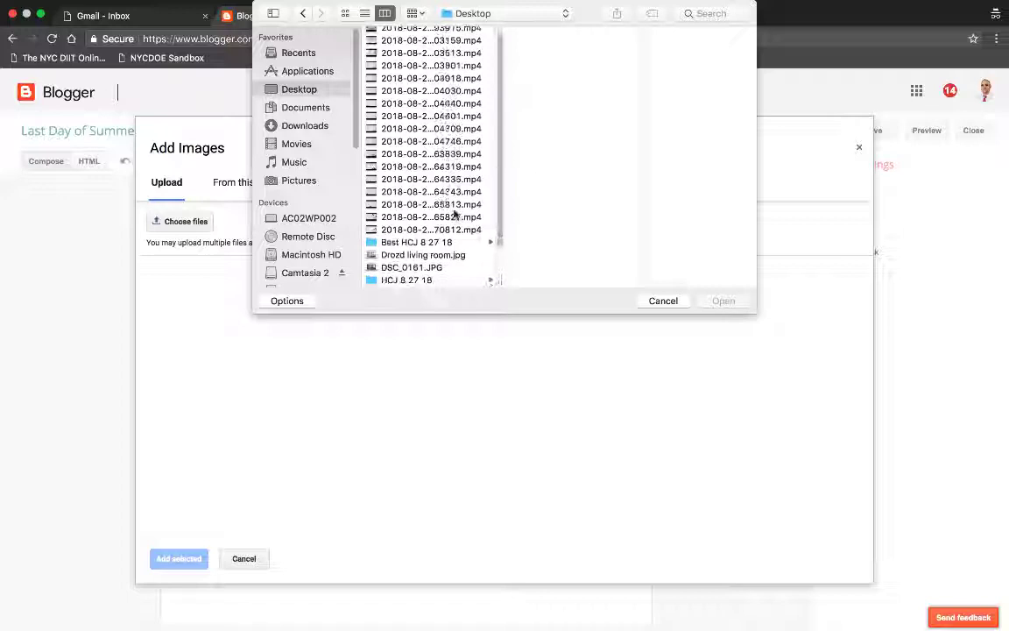
left_click(443, 255)
left_click(711, 301)
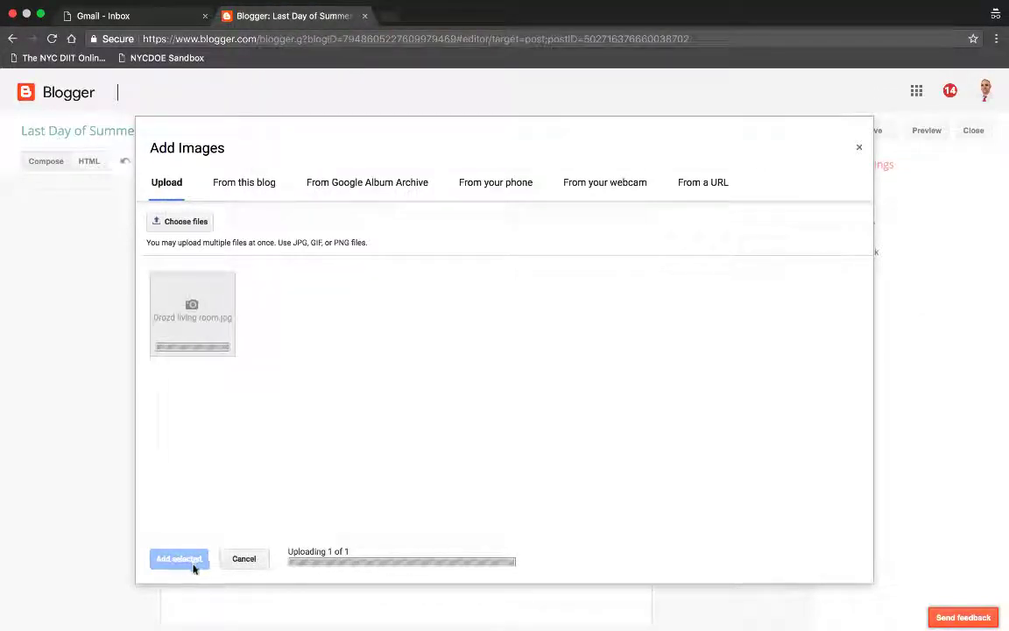
left_click(194, 565)
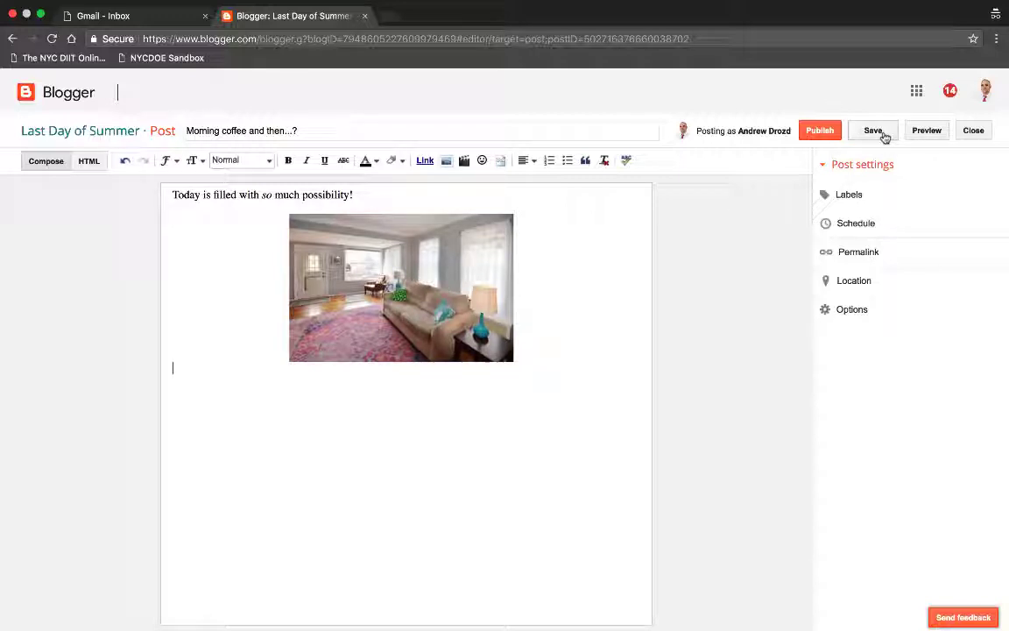
left_click(883, 135)
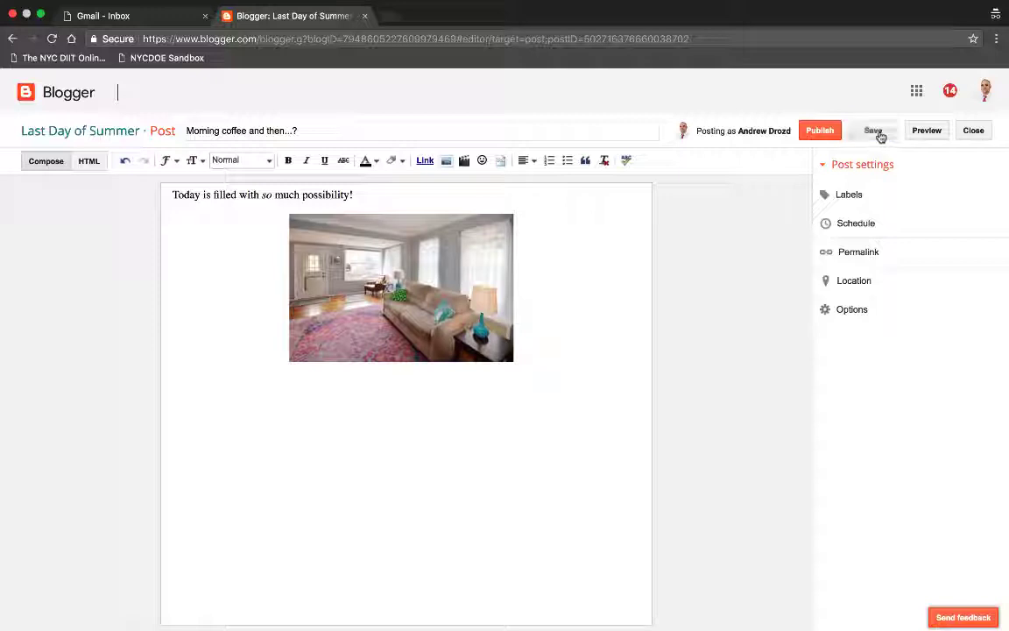
Step: Publish the post and share it on Google+ with the Public audience
left_click(828, 136)
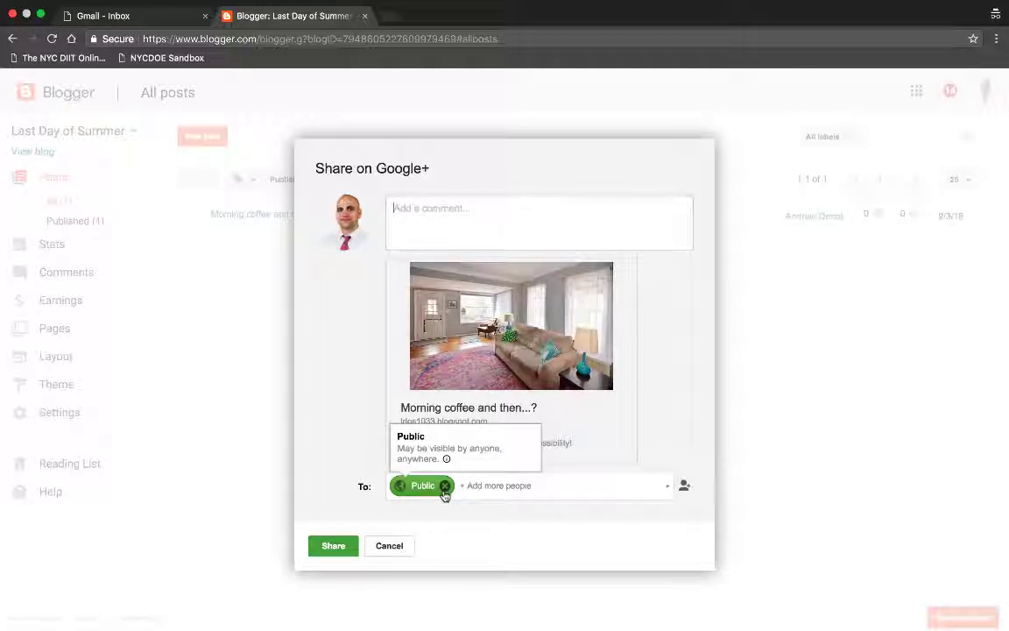
left_click(445, 485)
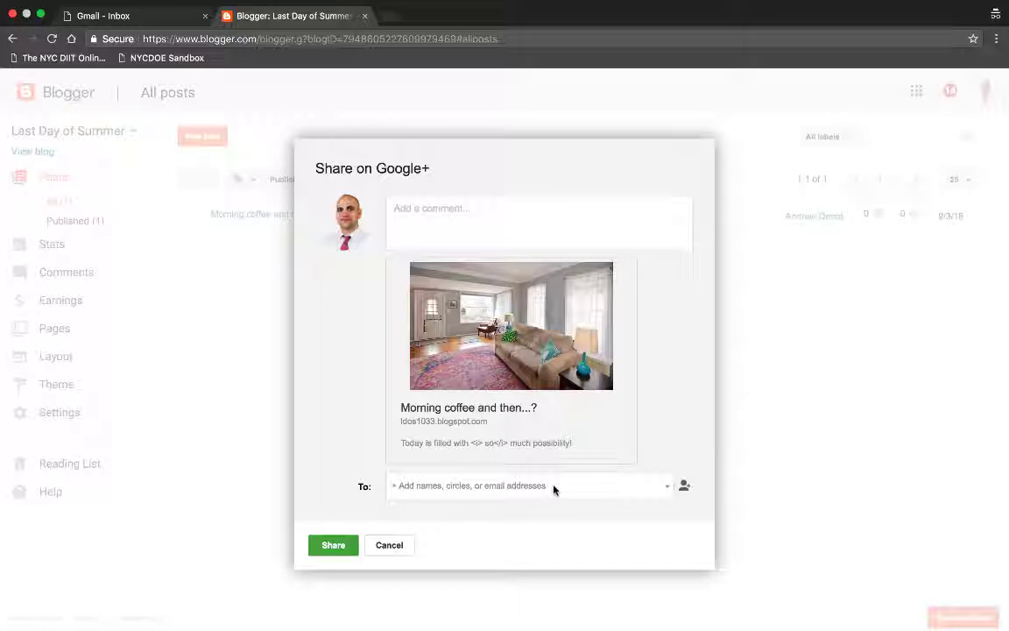
left_click(326, 552)
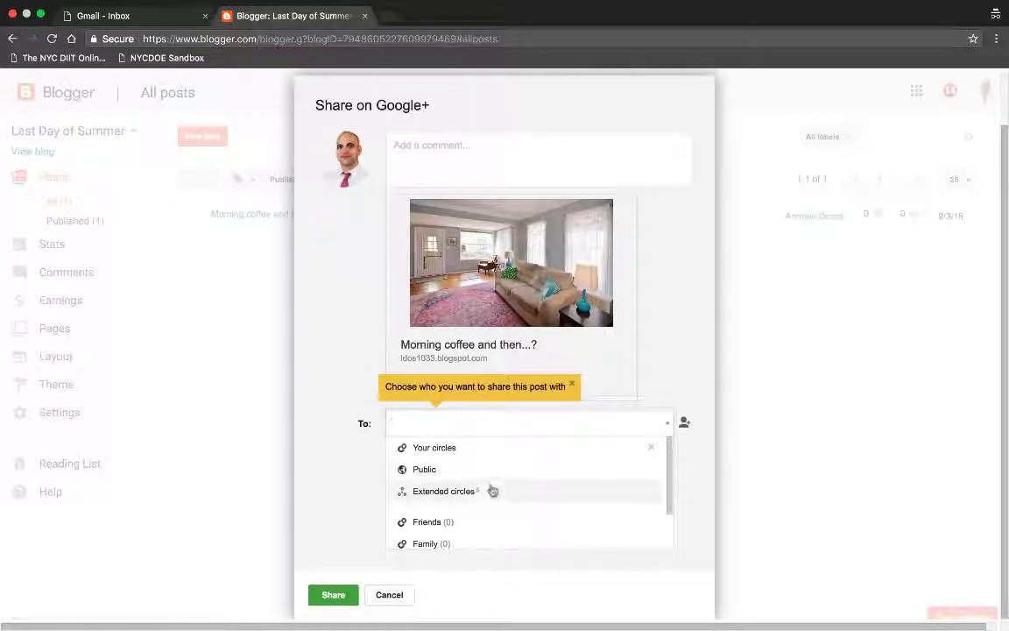
scroll(460, 516, "down", 1)
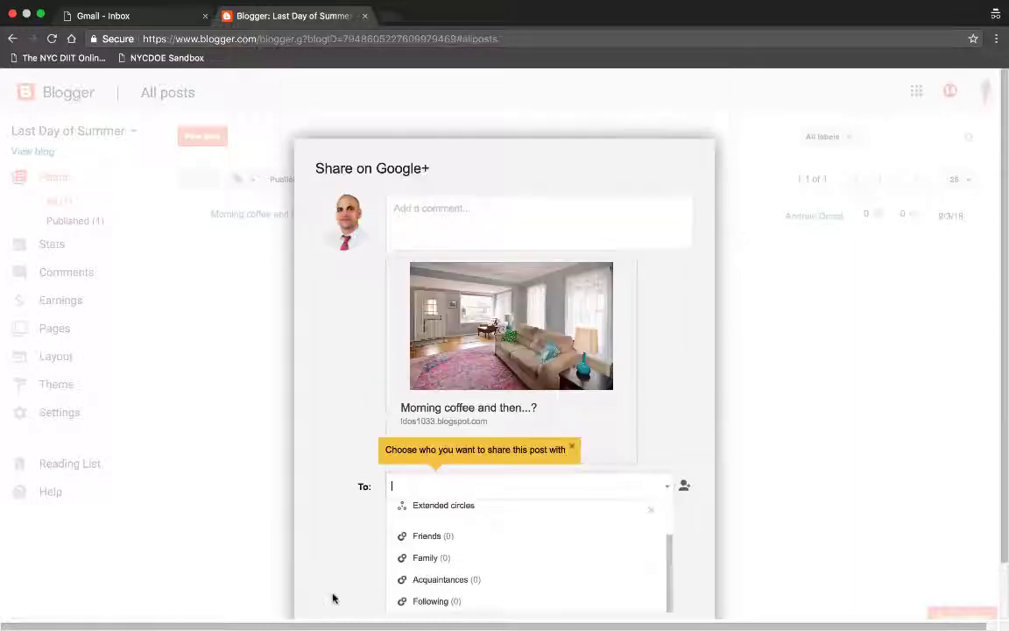
scroll(509, 547, "up", 1)
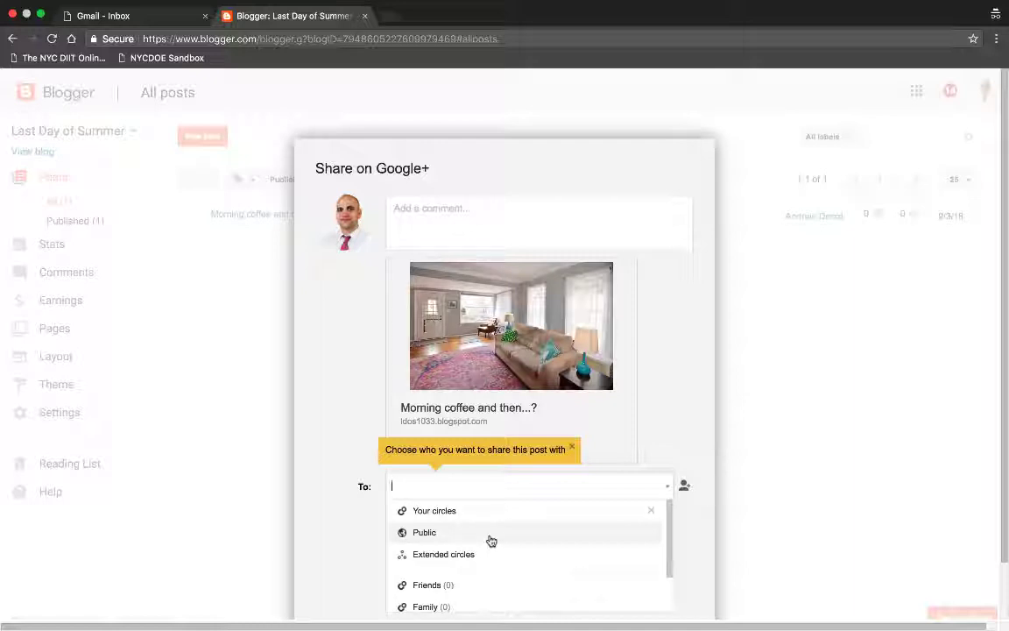
left_click(492, 540)
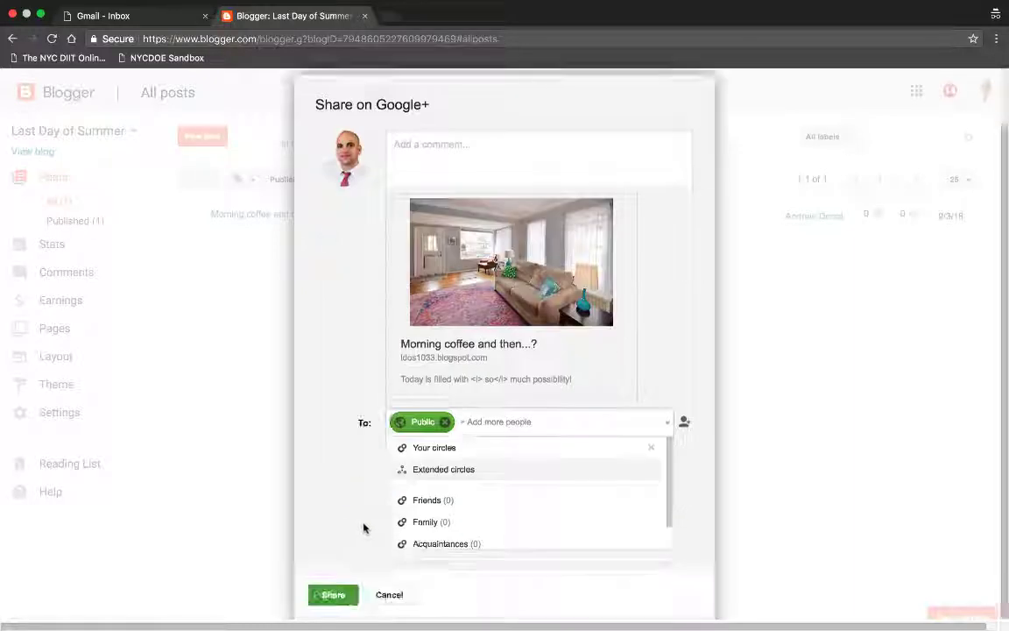
left_click(331, 595)
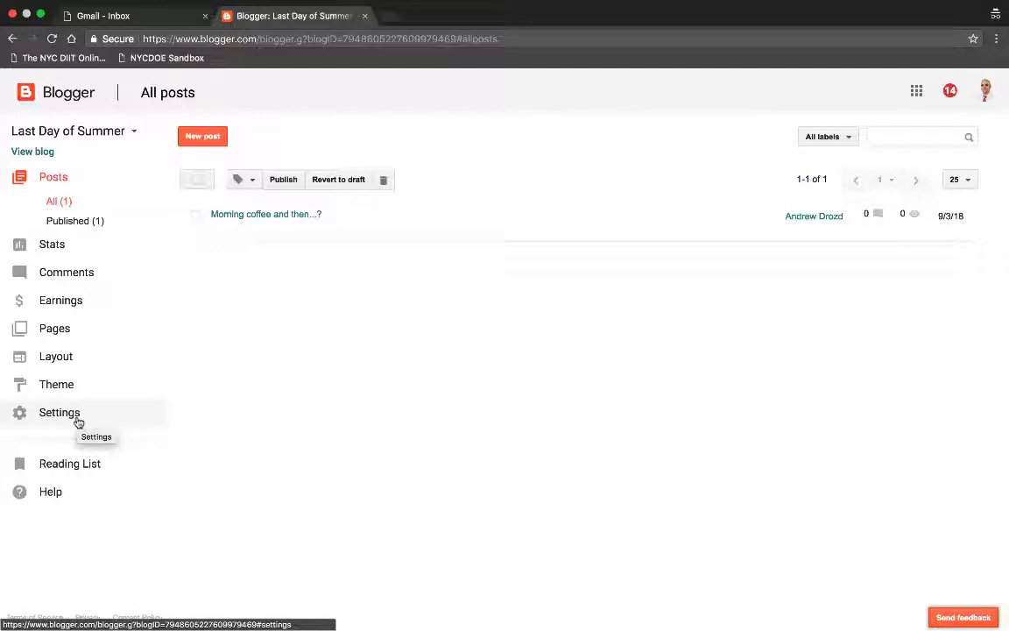
Step: Open the blog's Settings and look through Search preferences and the Google Search Console setup
left_click(77, 421)
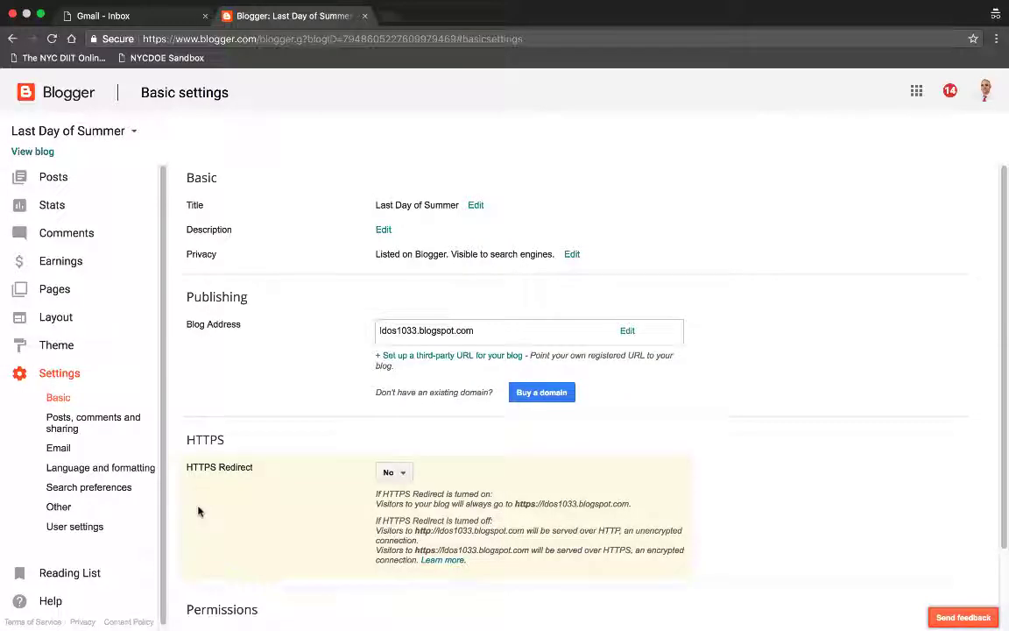
left_click(127, 489)
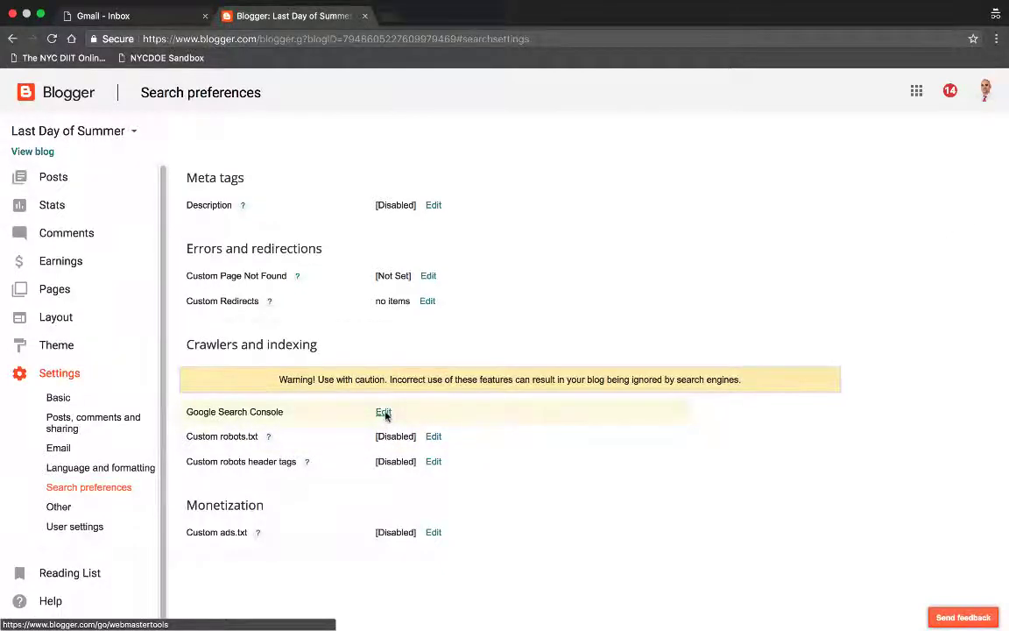
left_click(383, 413)
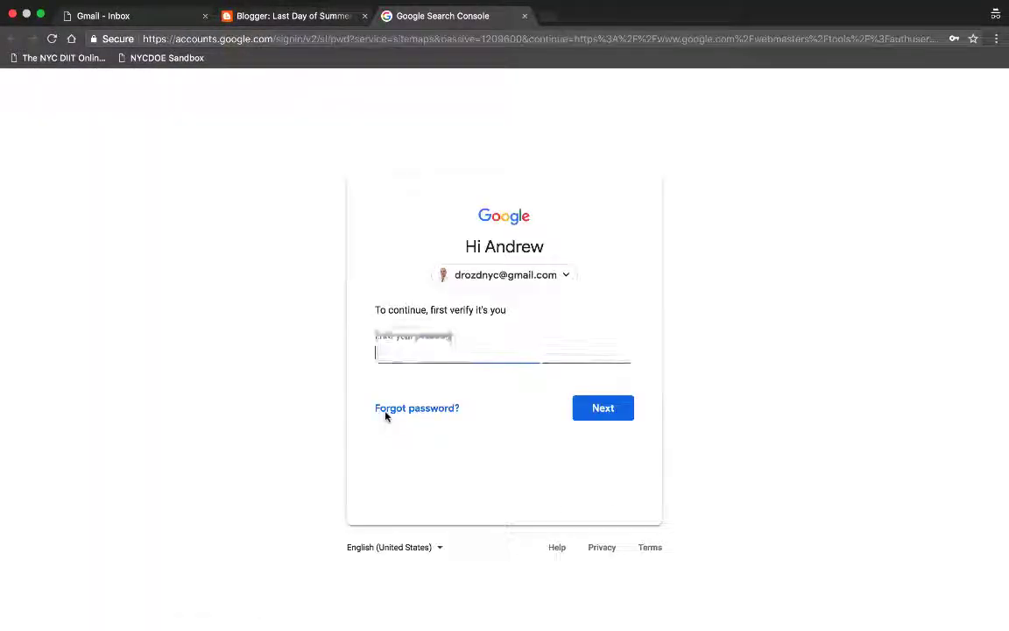
left_click(316, 15)
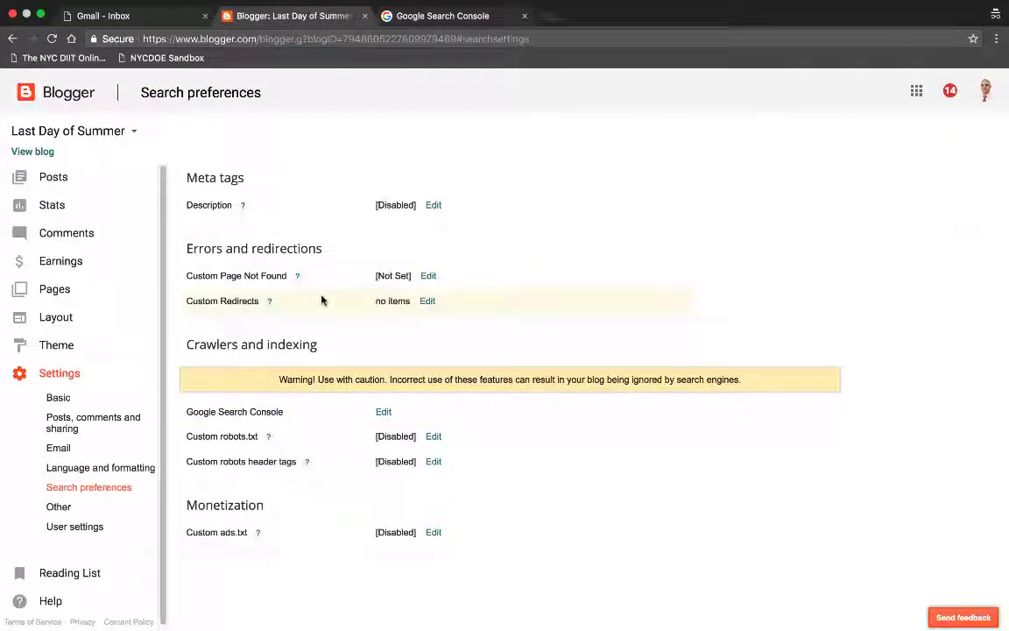
Step: In User settings, switch the User Profile from Google+ to Blogger
left_click(99, 508)
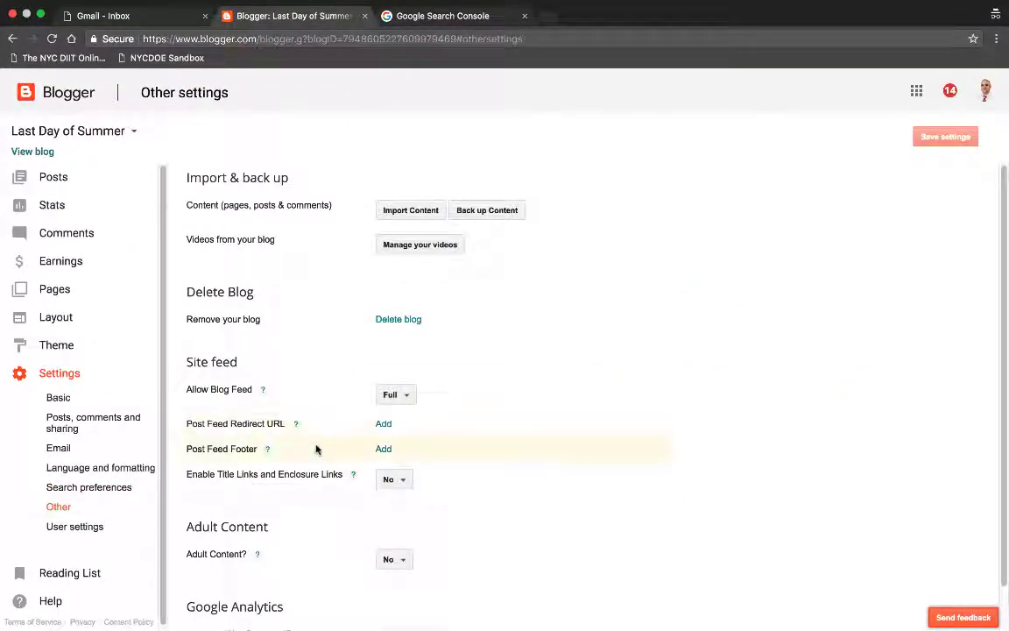
scroll(317, 445, "down", 2)
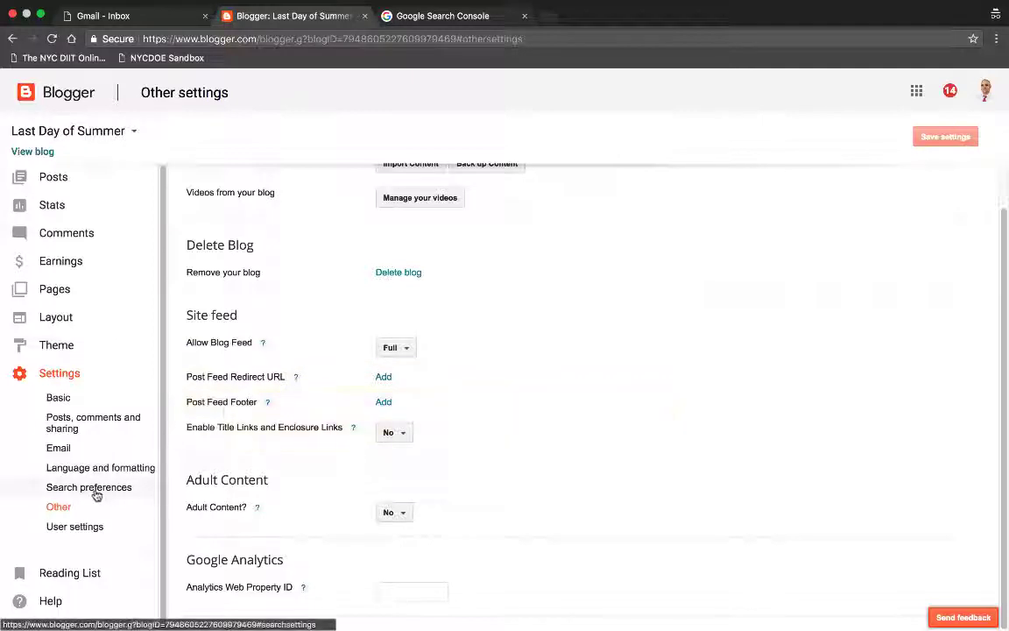
left_click(107, 529)
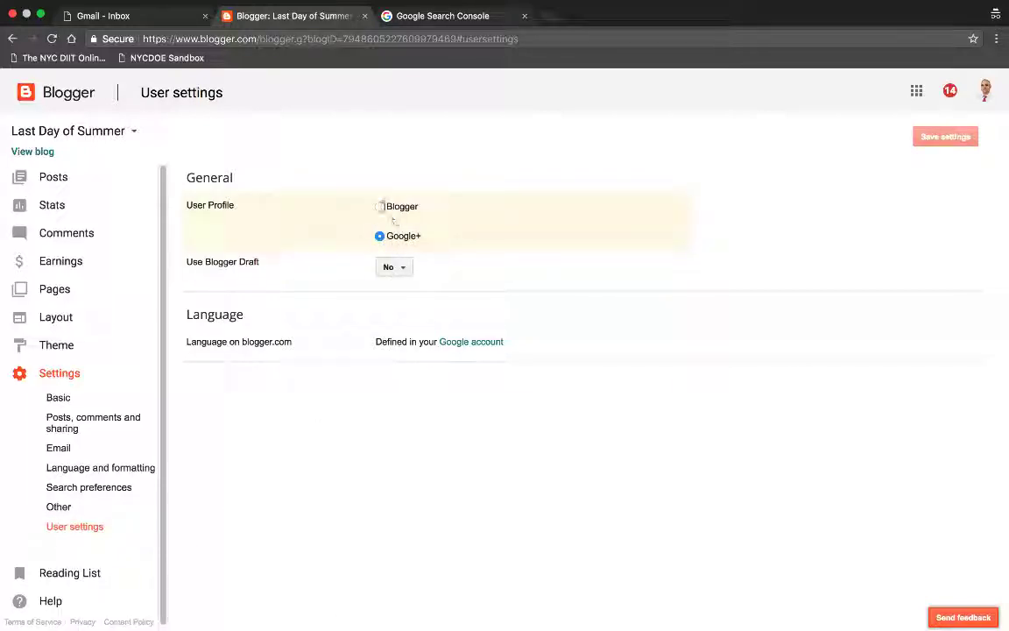
left_click(378, 208)
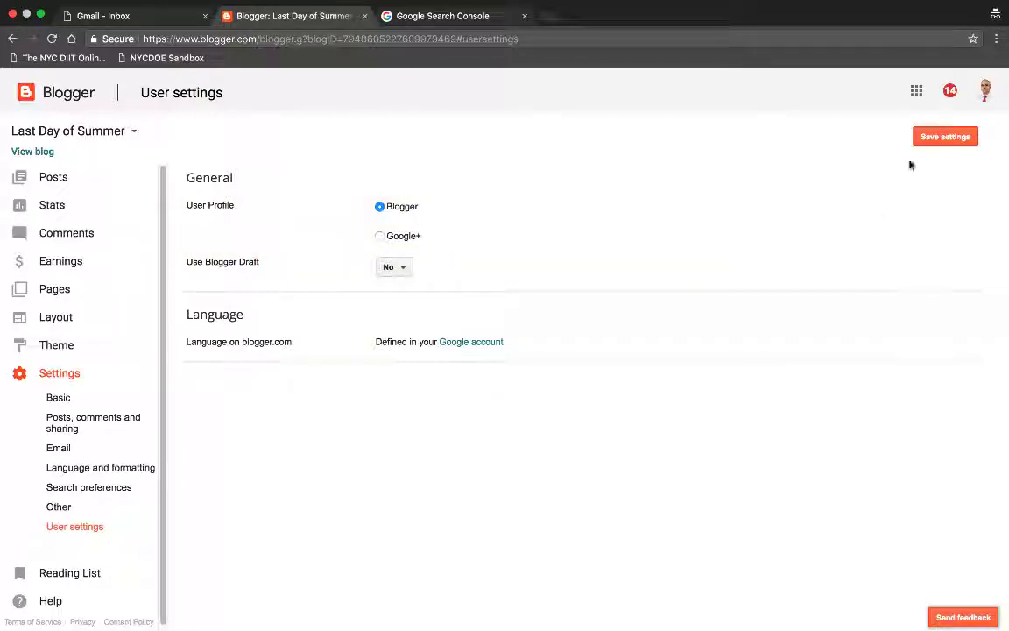
Step: Save settings, switch to a limited Blogger profile with a chosen display name, and continue to Blogger
left_click(929, 139)
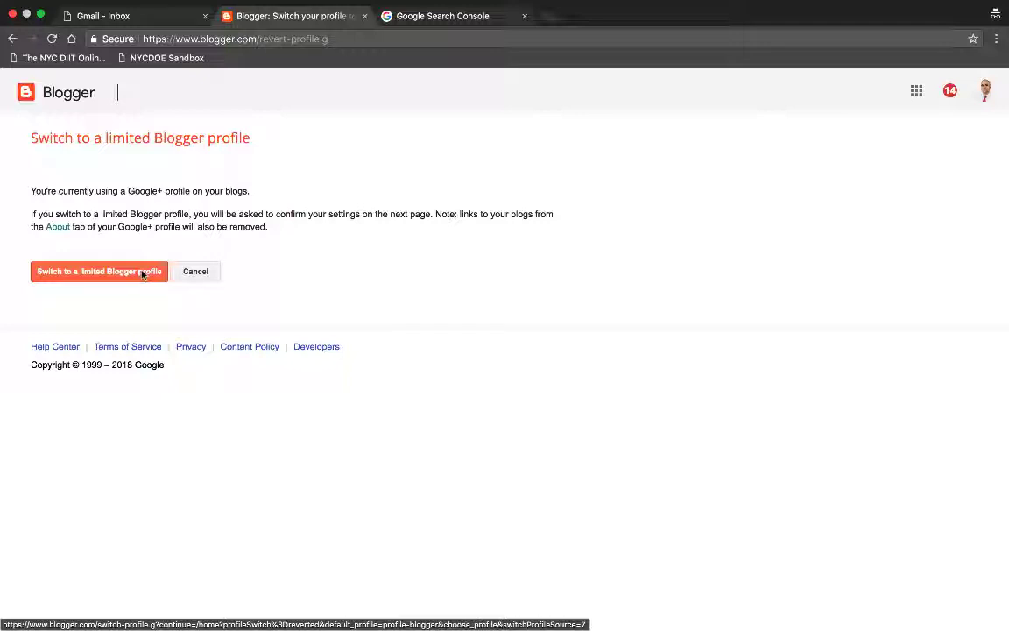
left_click(140, 272)
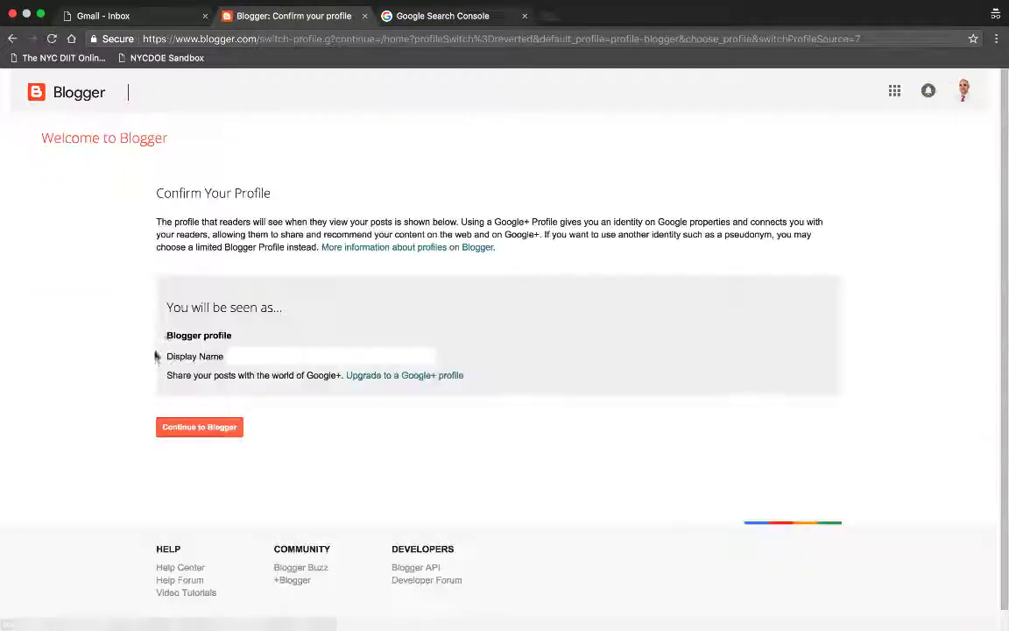
left_click(244, 355)
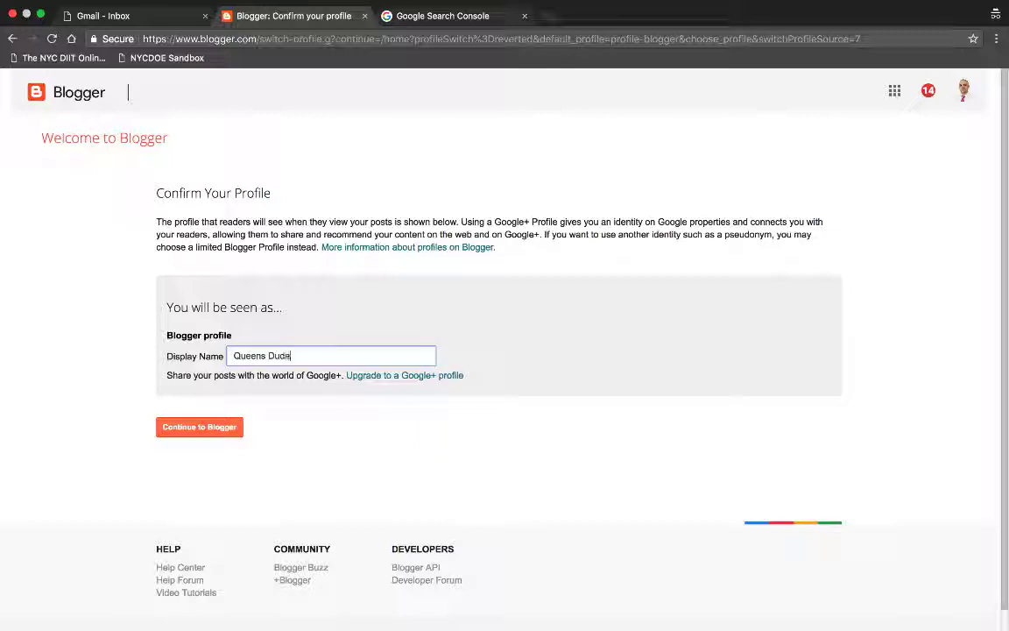
left_click(190, 433)
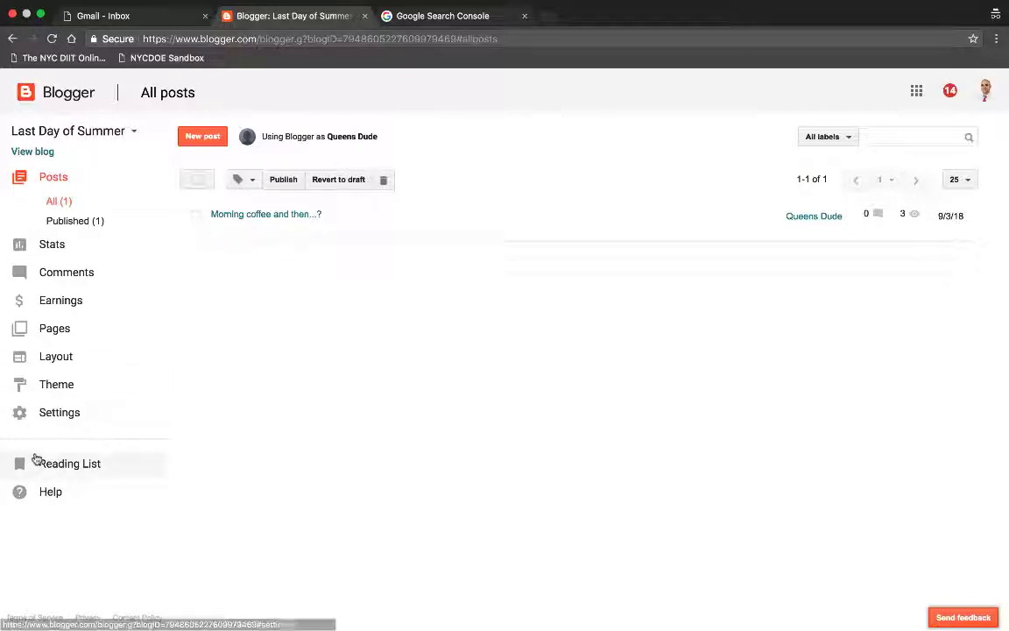
Step: Browse the Stats, post stats and Comments pages, ending on Earnings, where the blog doesn't qualify for AdSense
left_click(67, 249)
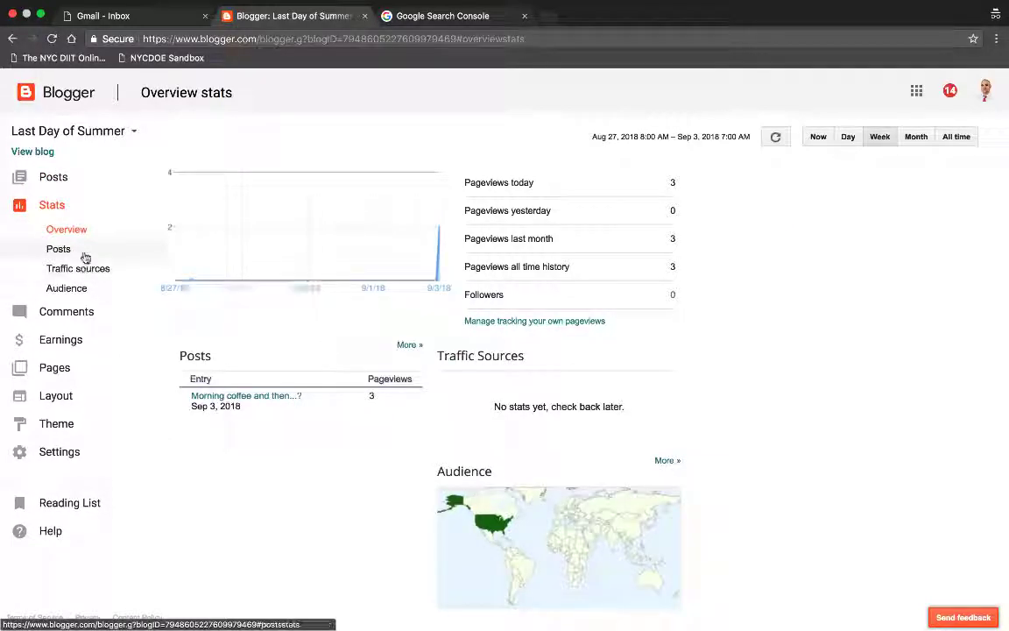
left_click(84, 256)
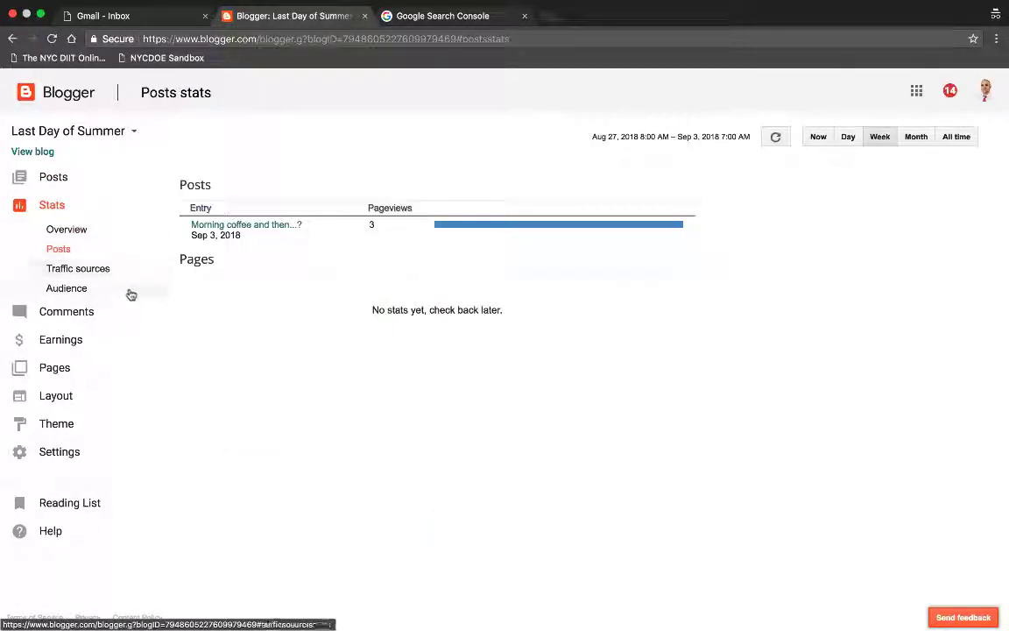
left_click(102, 318)
left_click(101, 316)
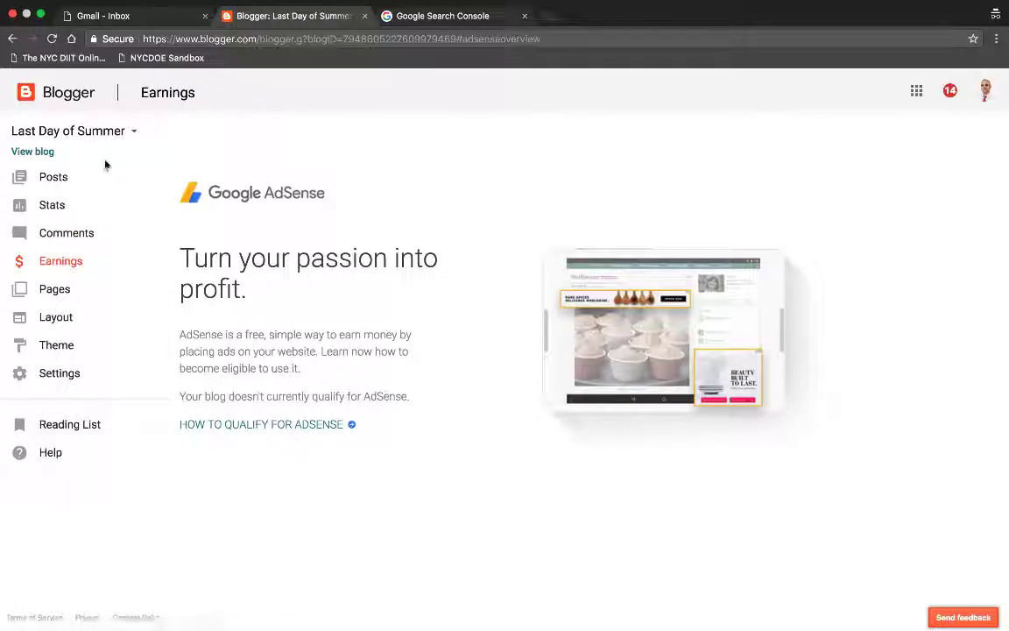
Step: Open the live Last Day of Summer blog in a new tab and scroll down through it
left_click(50, 154)
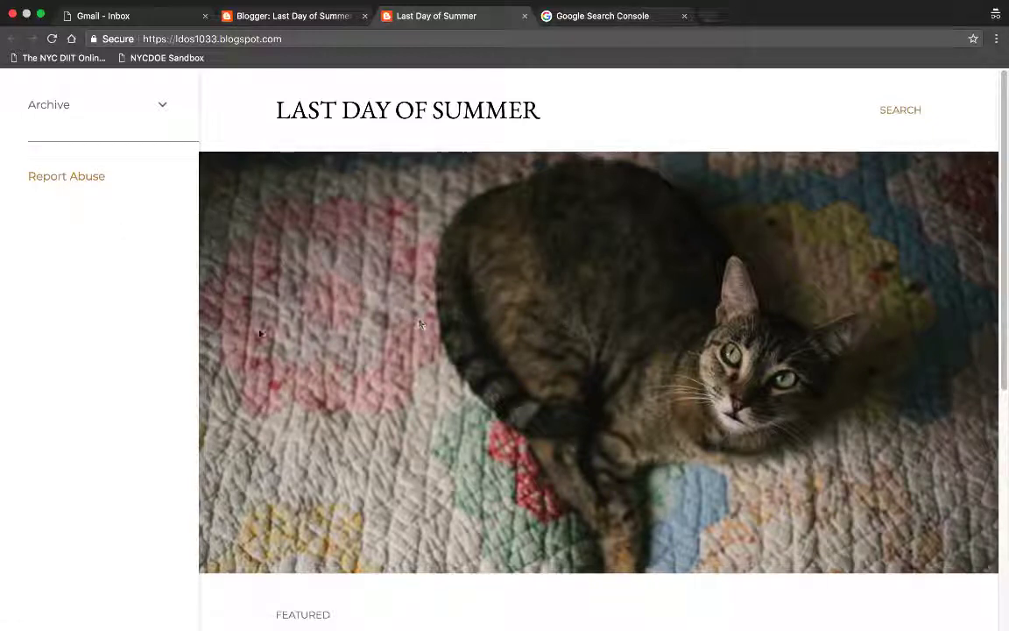
scroll(254, 339, "down", 3)
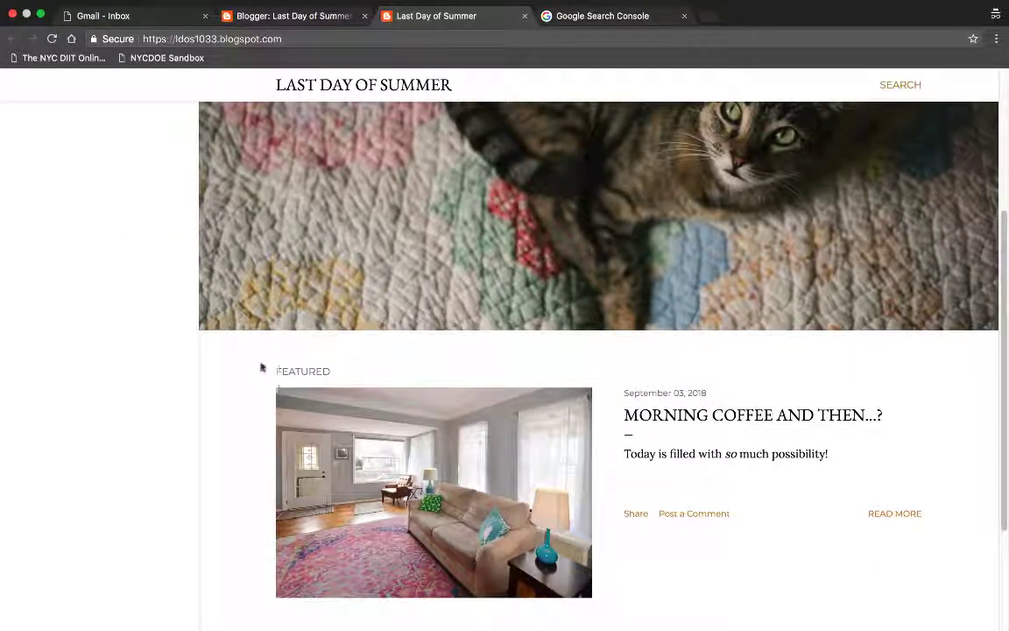
scroll(259, 367, "down", 2)
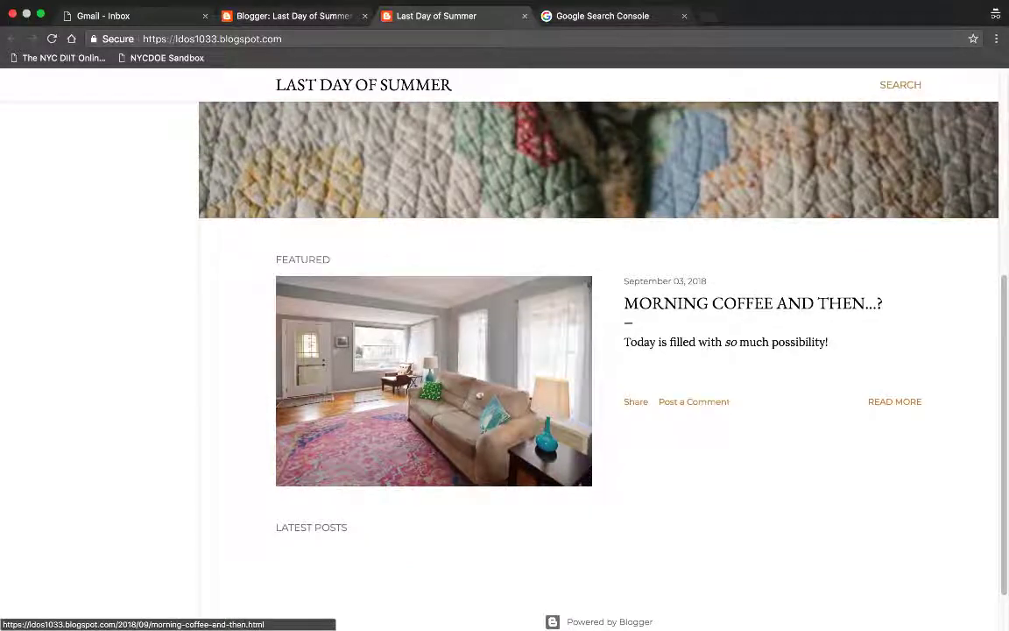
scroll(368, 385, "down", 1)
scroll(665, 302, "down", 1)
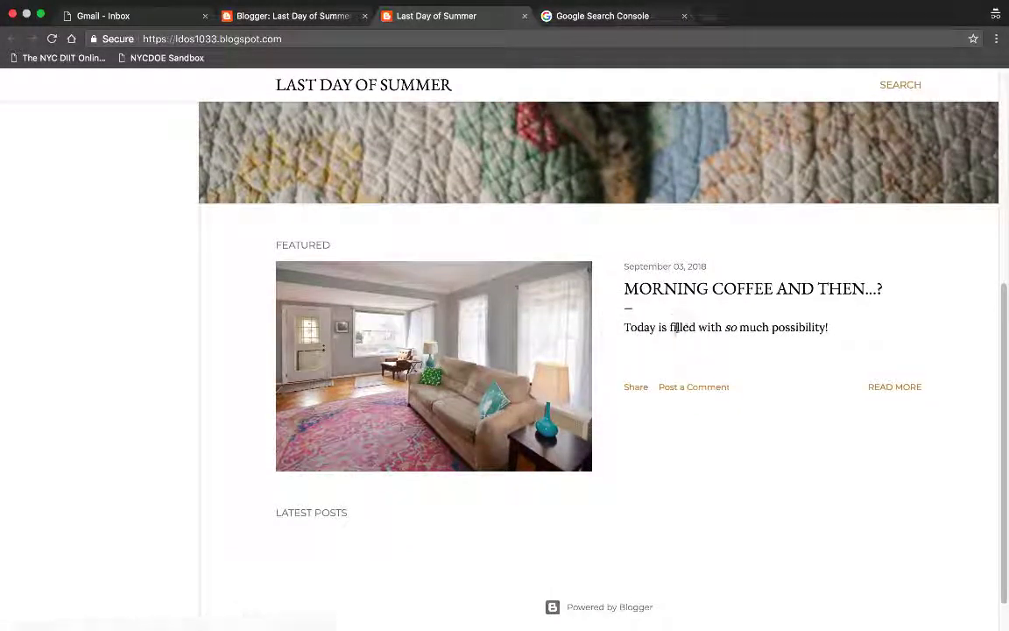
Step: Read the featured Morning coffee post, return home, expand the monthly Archive, then close the blog tab
left_click(702, 287)
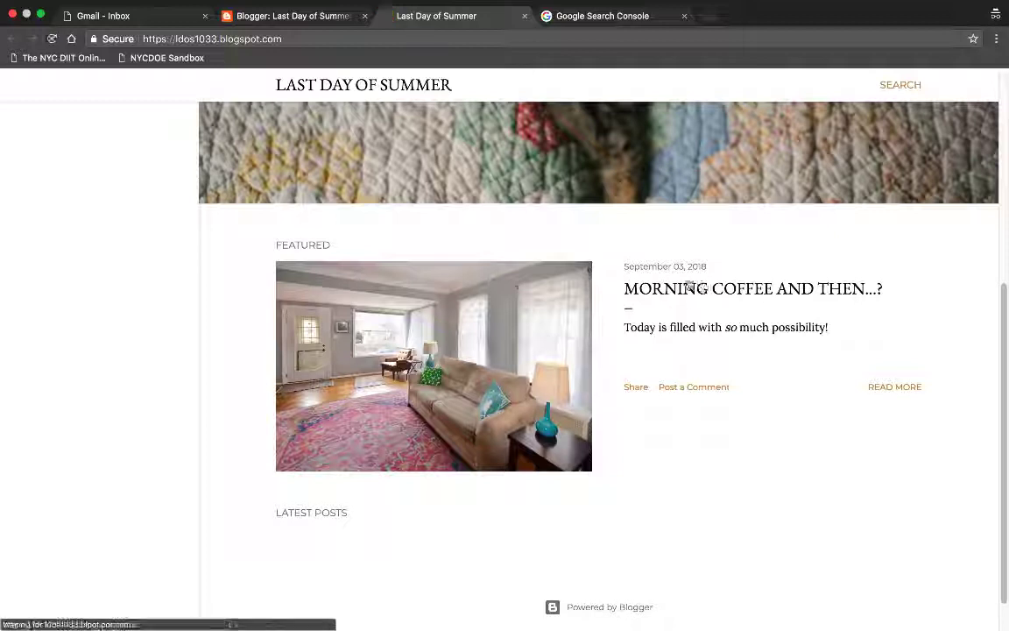
scroll(520, 419, "down", 2)
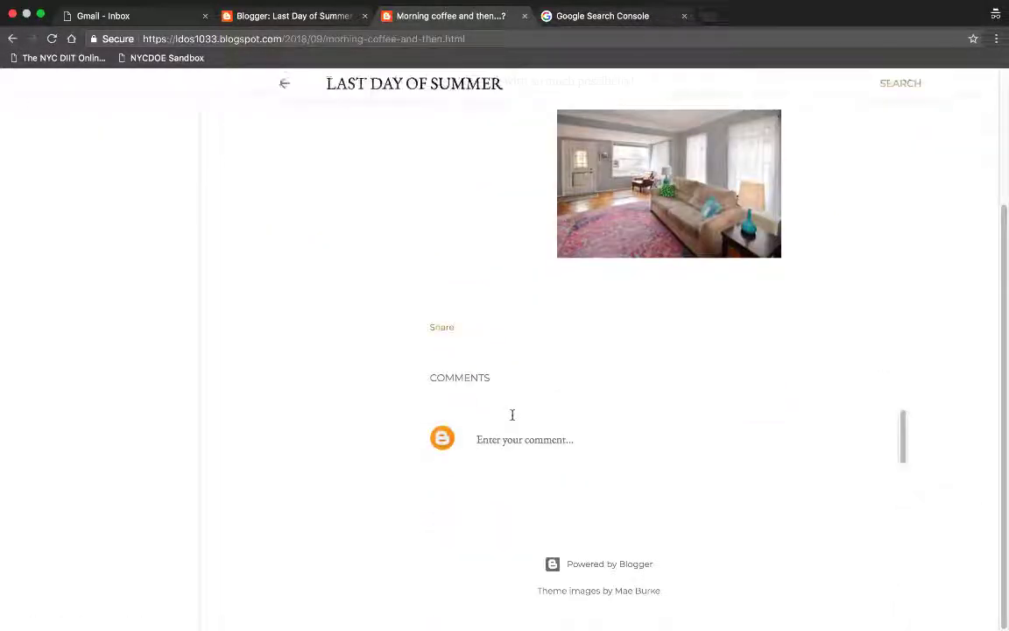
scroll(438, 475, "up", 2)
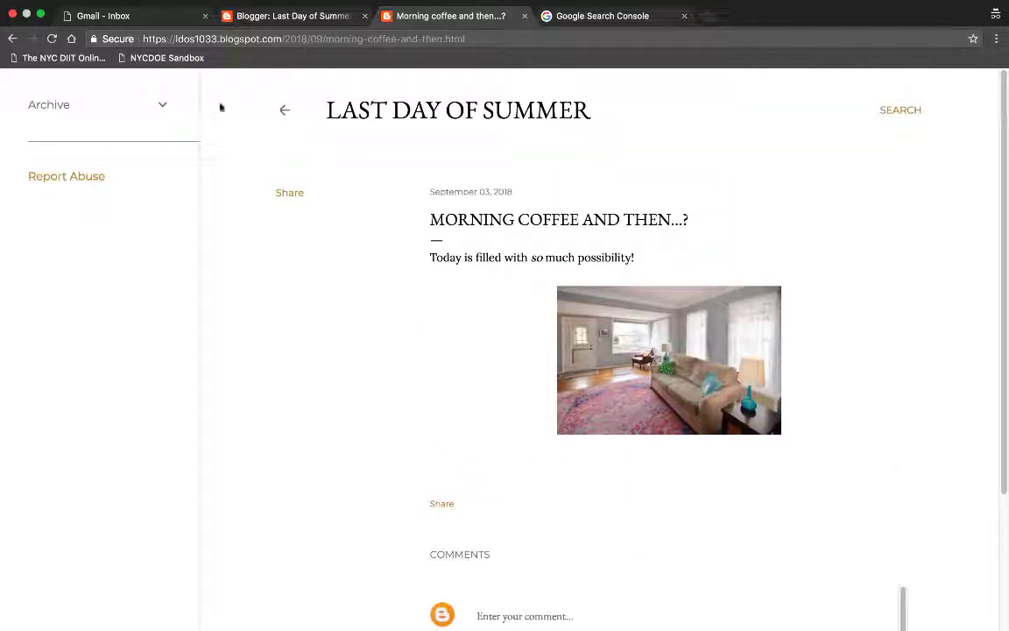
left_click(285, 114)
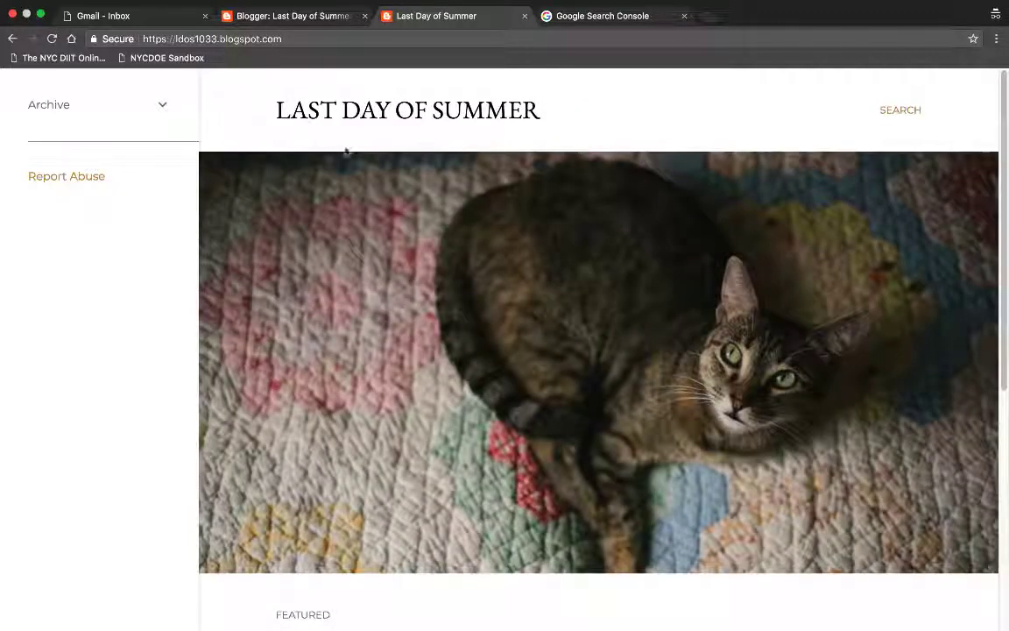
left_click(162, 106)
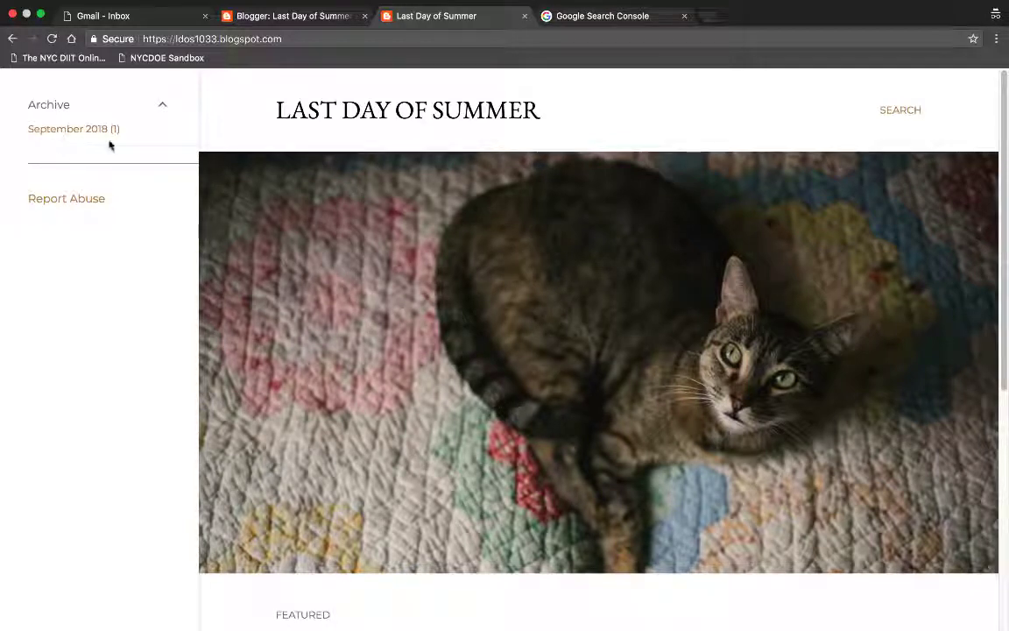
left_click(524, 16)
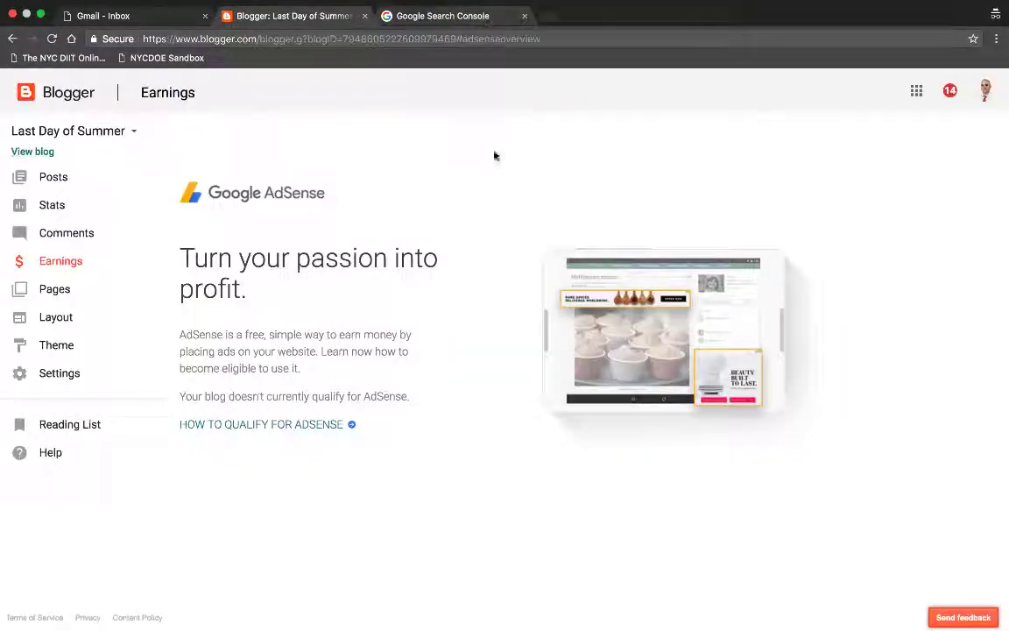
Step: Open the live blog, return to the dashboard, keep Last Day of Summer selected, and list its posts
left_click(39, 154)
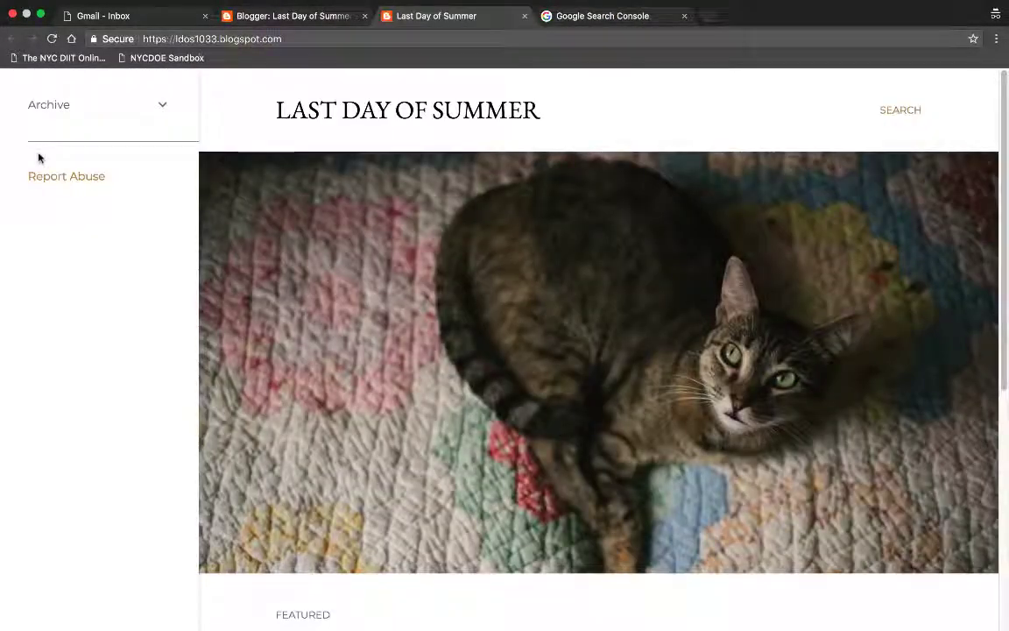
left_click(320, 15)
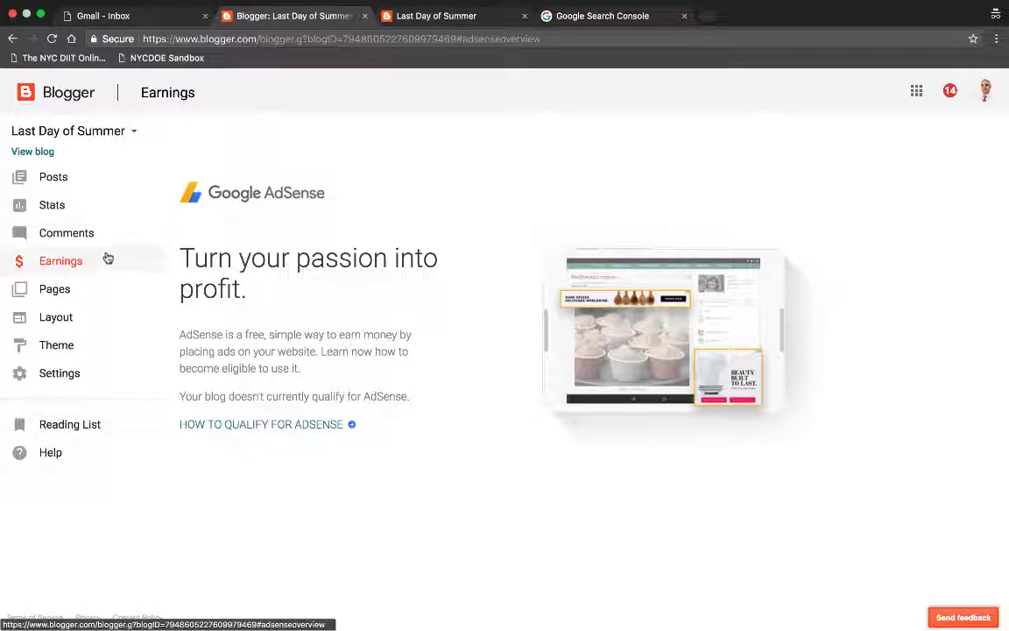
left_click(128, 133)
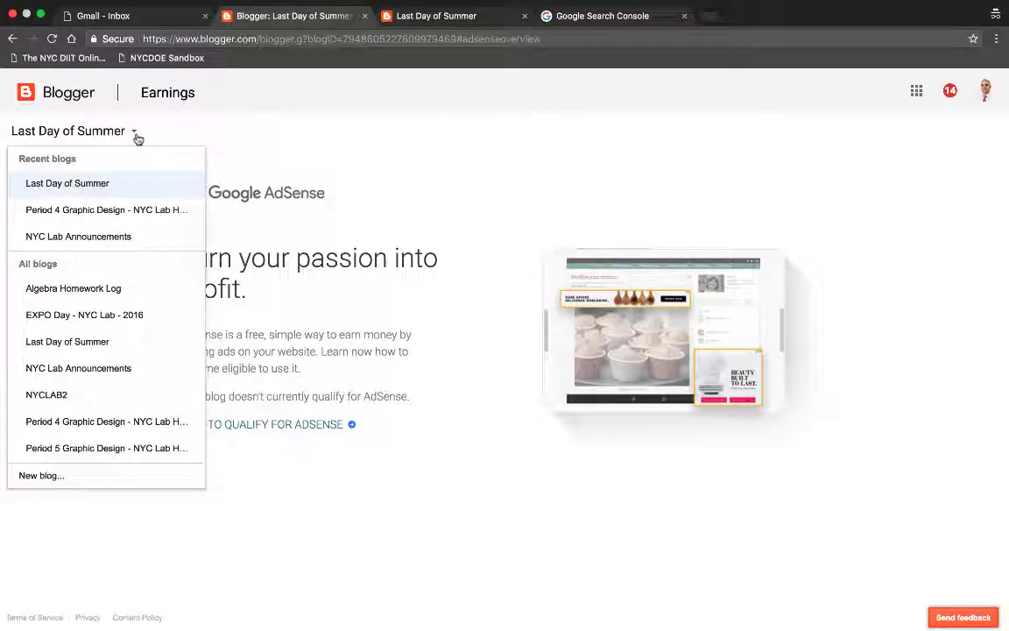
left_click(83, 183)
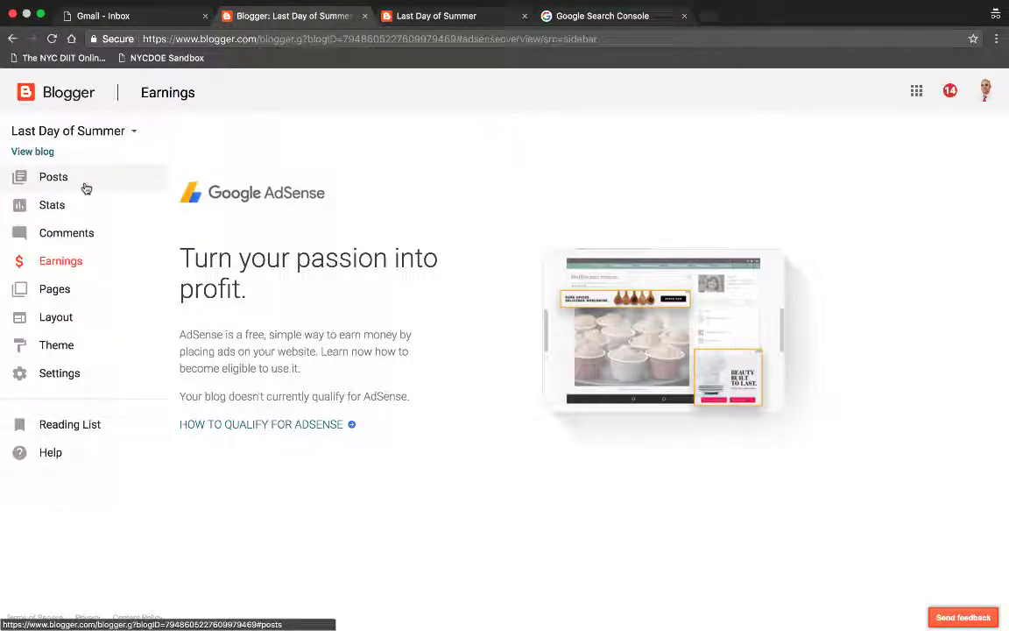
left_click(130, 133)
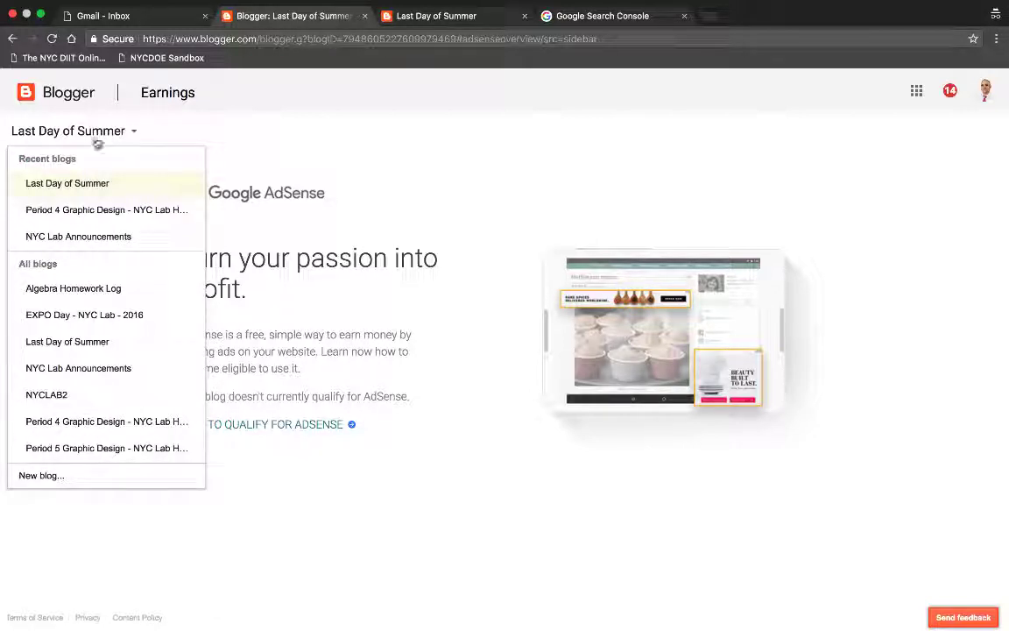
left_click(58, 184)
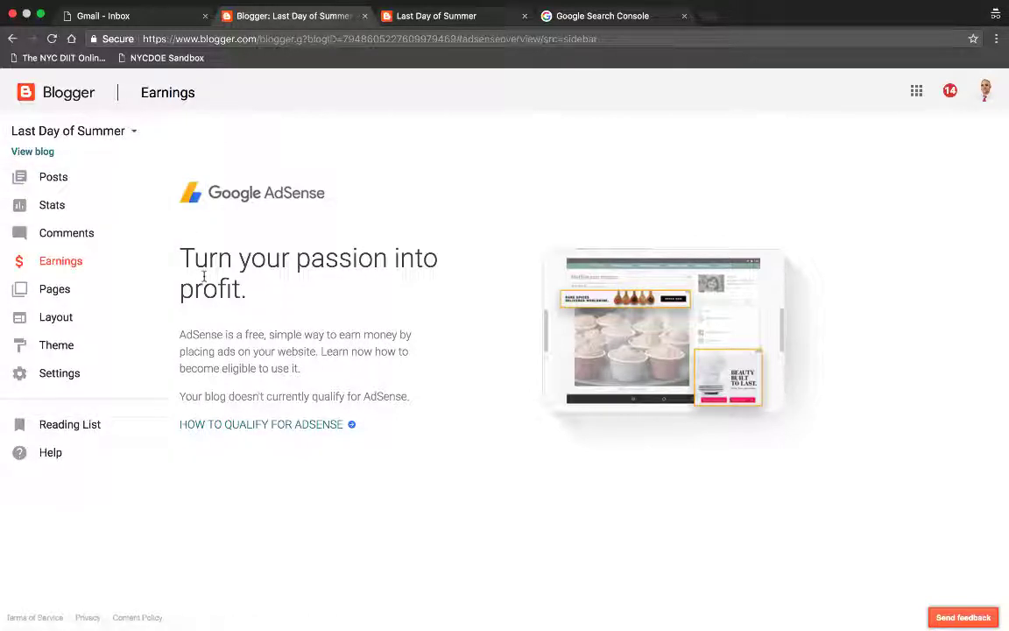
left_click(72, 188)
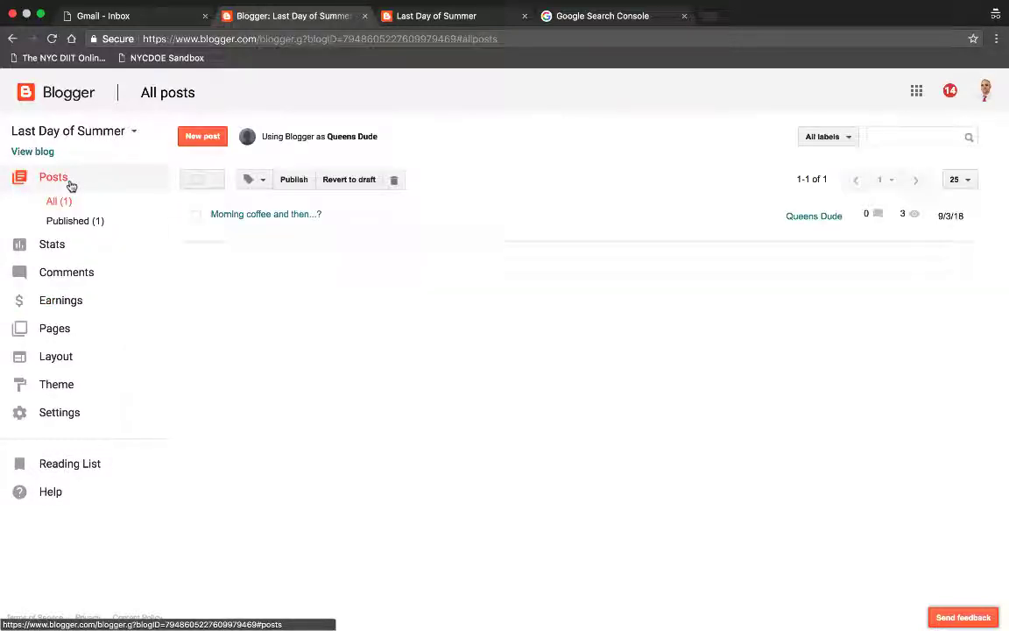
Step: Write and publish a new post reading 'Should I set up the pool in the backyard?'
left_click(218, 141)
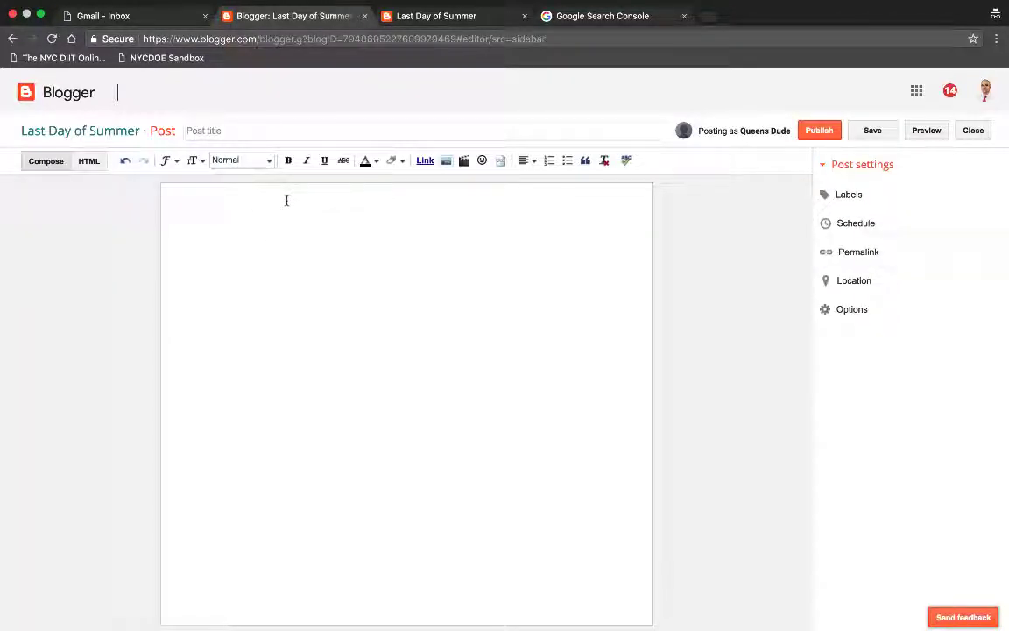
type("SHo")
type("pool in the backyard?")
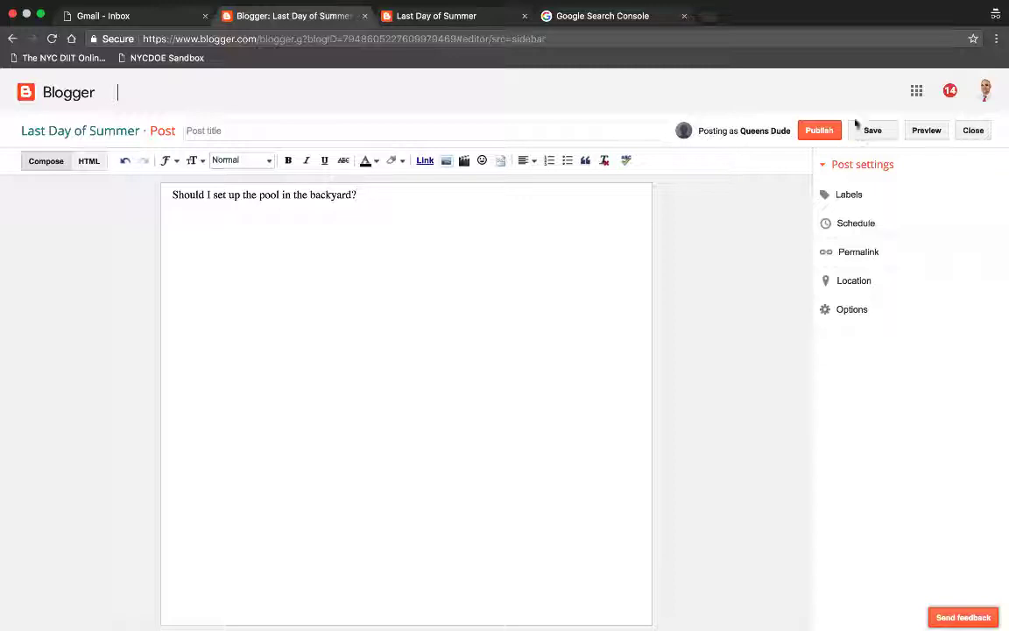
left_click(815, 129)
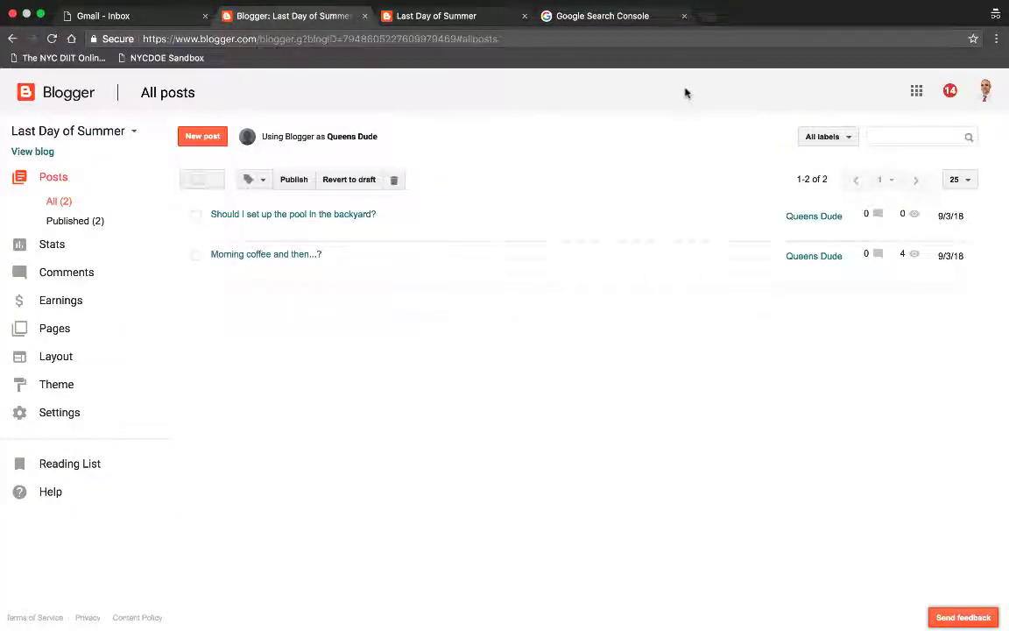
Step: View the live Morning coffee post, then go back and scroll through the blog home page
mouse_move(569, 254)
left_click(243, 271)
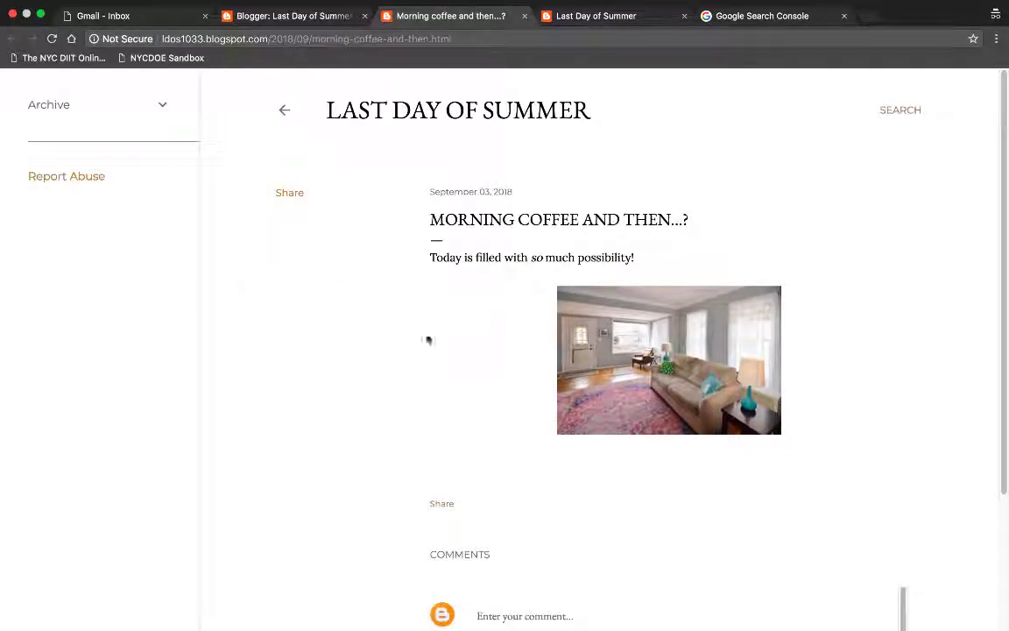
left_click(285, 110)
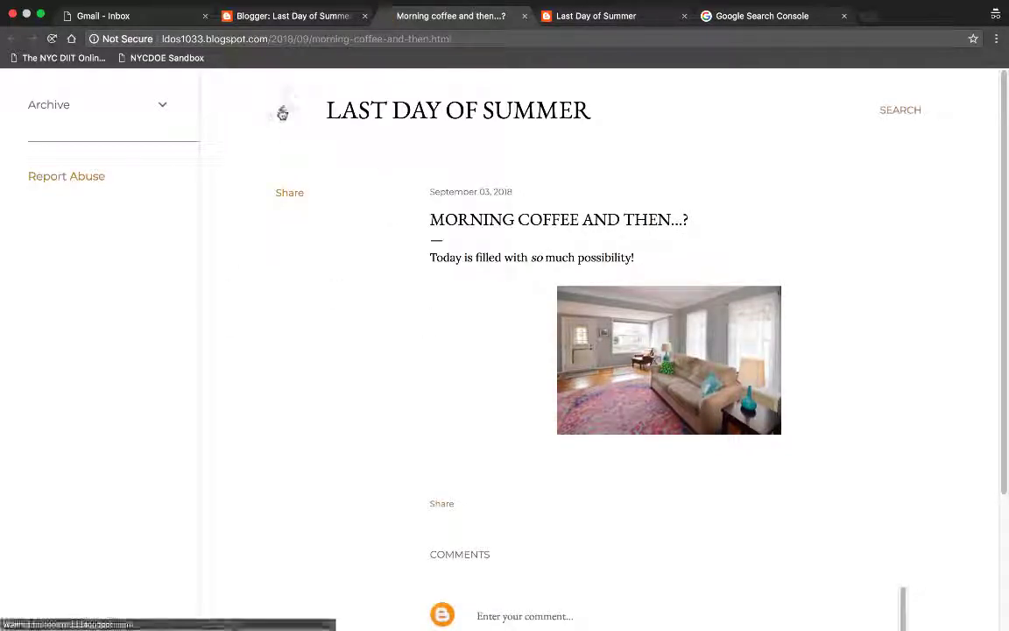
scroll(390, 309, "down", 5)
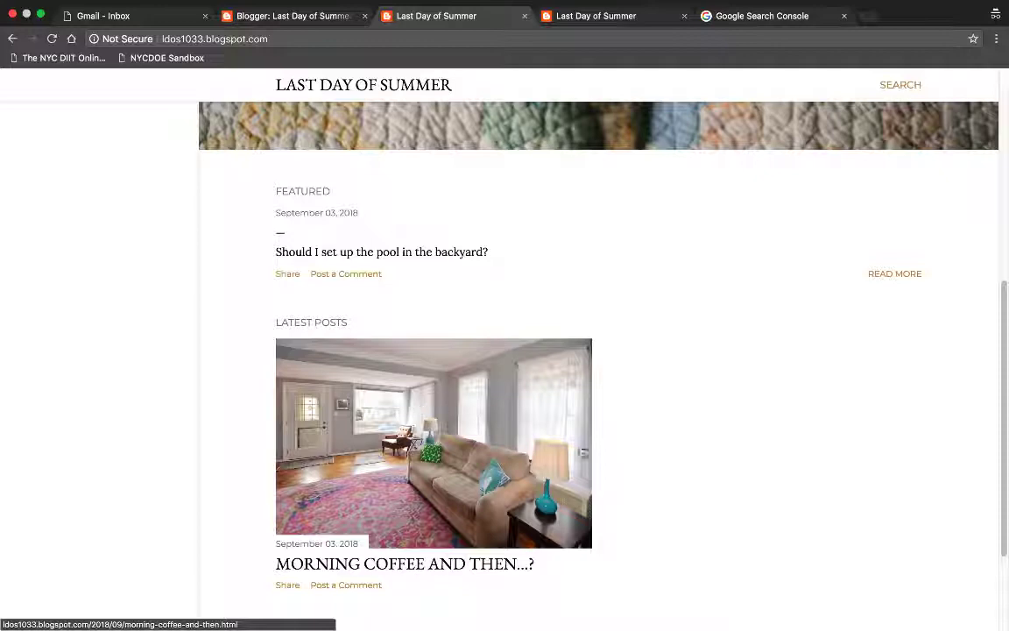
scroll(419, 406, "up", 5)
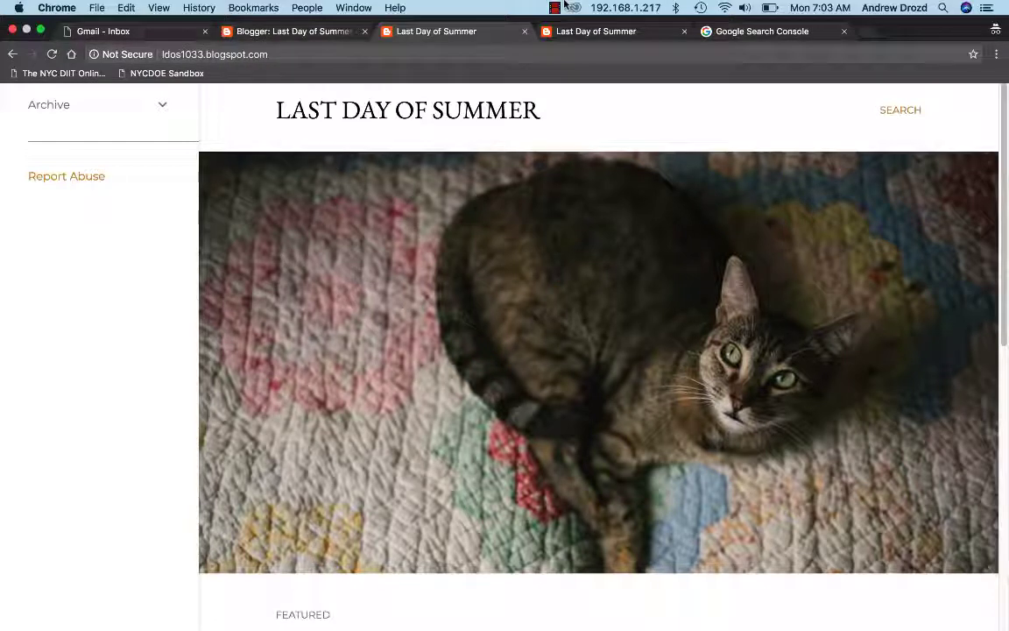
left_click(555, 8)
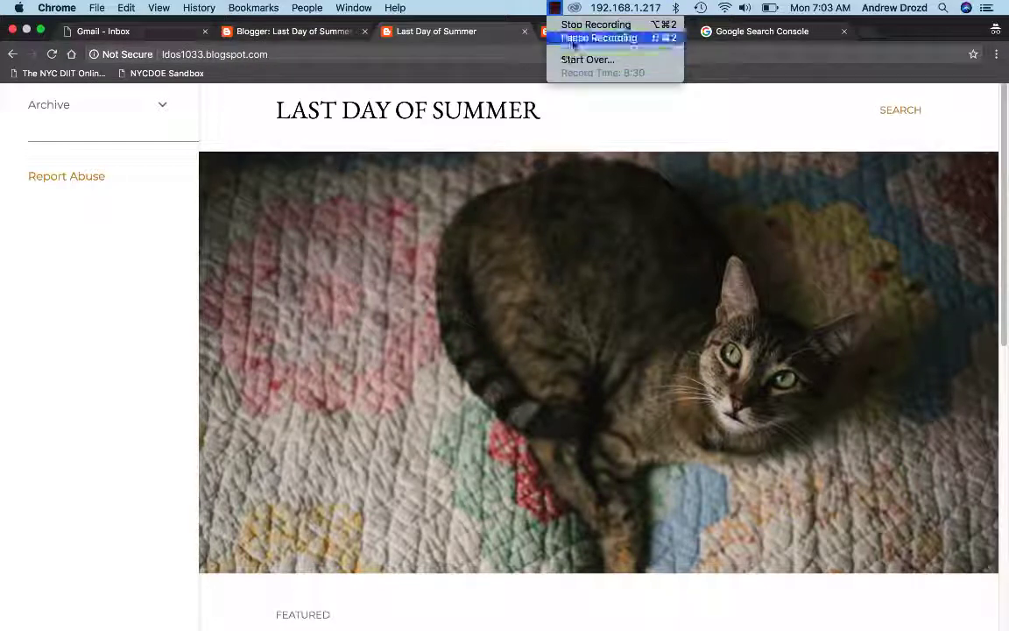